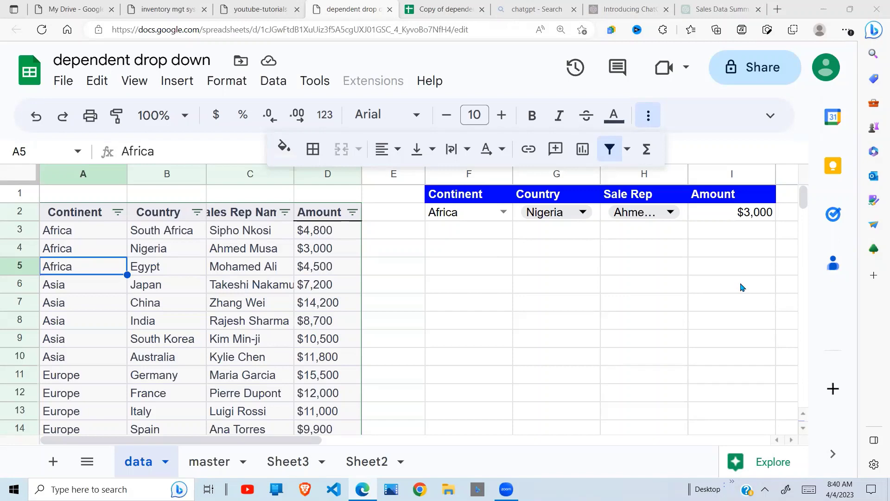
Review the sales table headers and Africa rows A3:D5, then open F2's continent list.
left_click(333, 343)
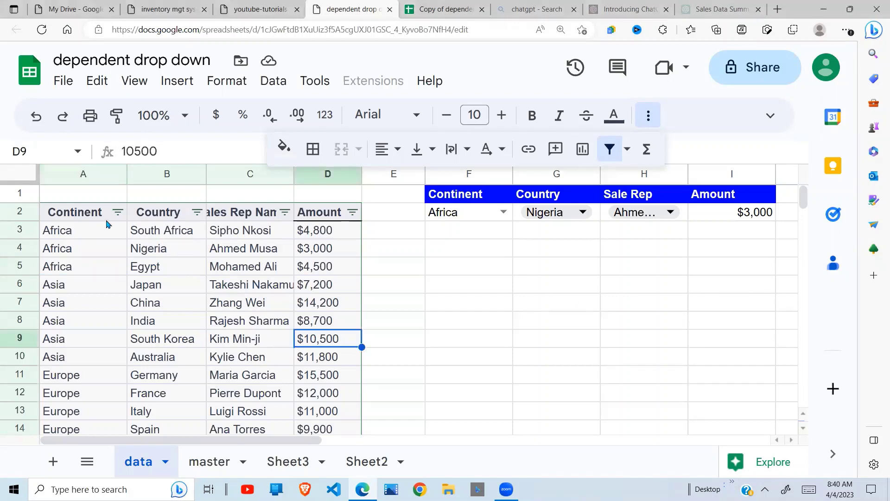
left_click(106, 219)
left_click(165, 220)
left_click(247, 219)
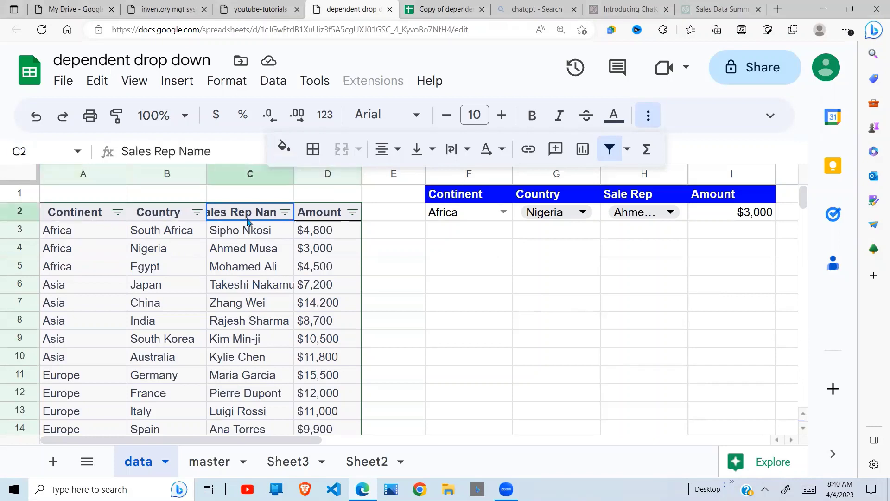
left_click(336, 219)
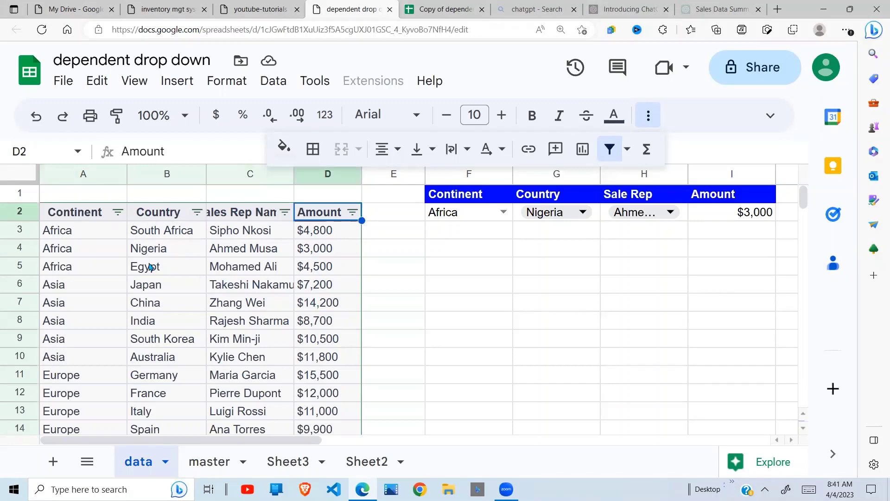
left_click_drag(97, 232, 324, 271)
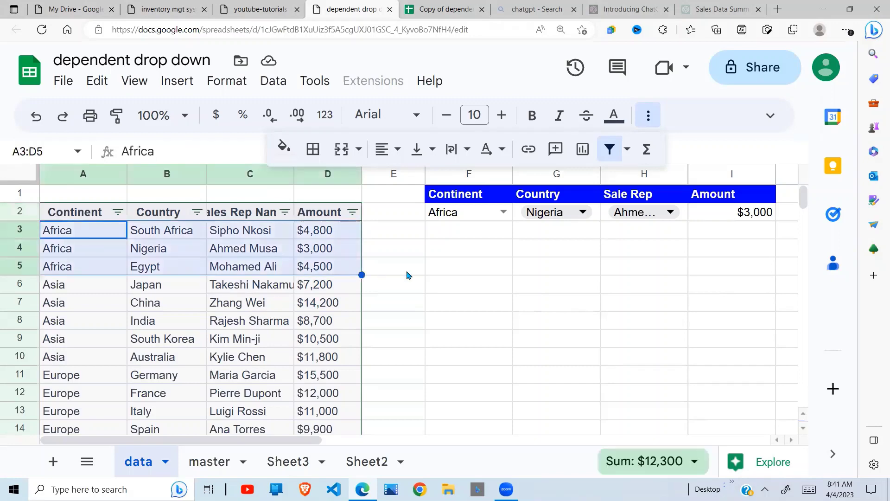
left_click(505, 214)
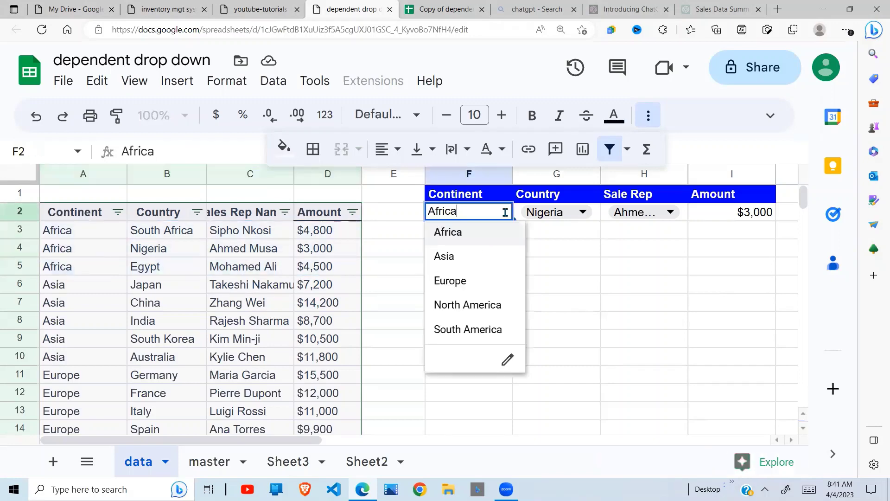
Pick Asia as the continent in F2 and Japan as the country in G2.
left_click(459, 239)
left_click(582, 212)
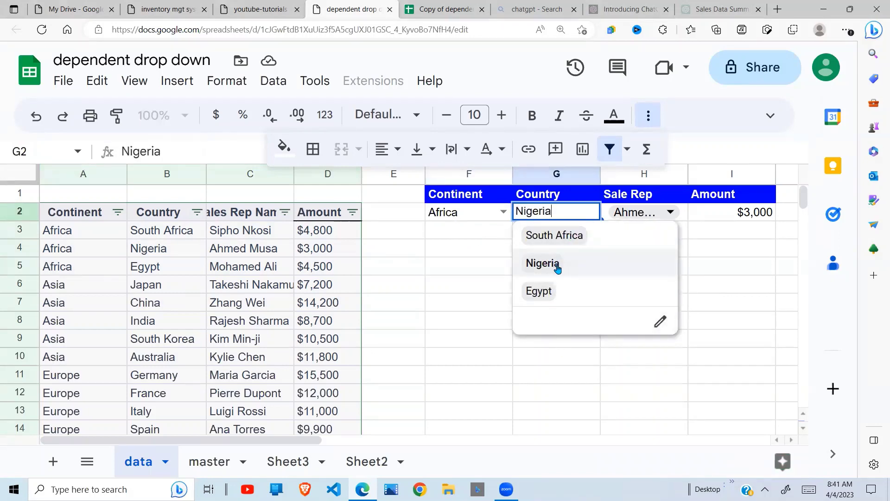
left_click(504, 216)
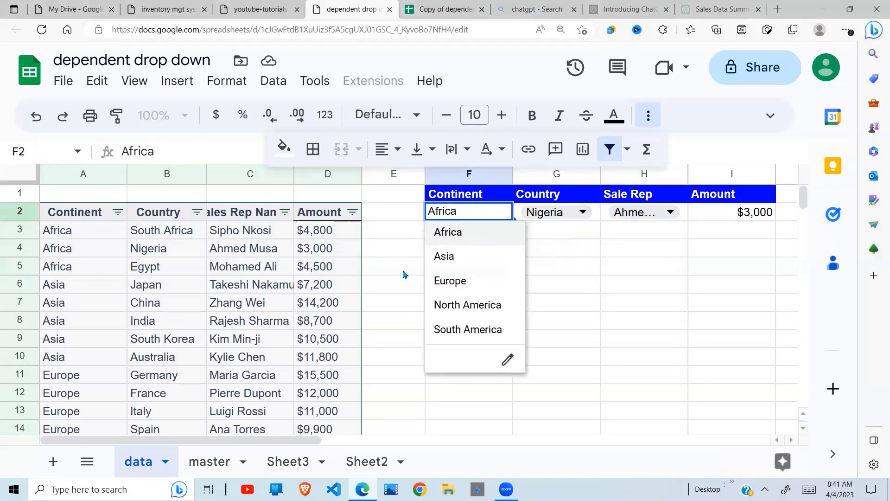
left_click(452, 257)
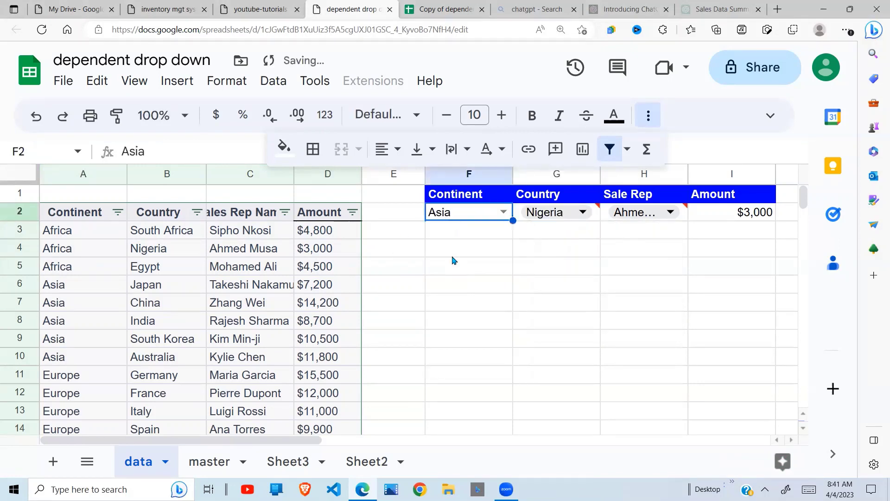
left_click(590, 213)
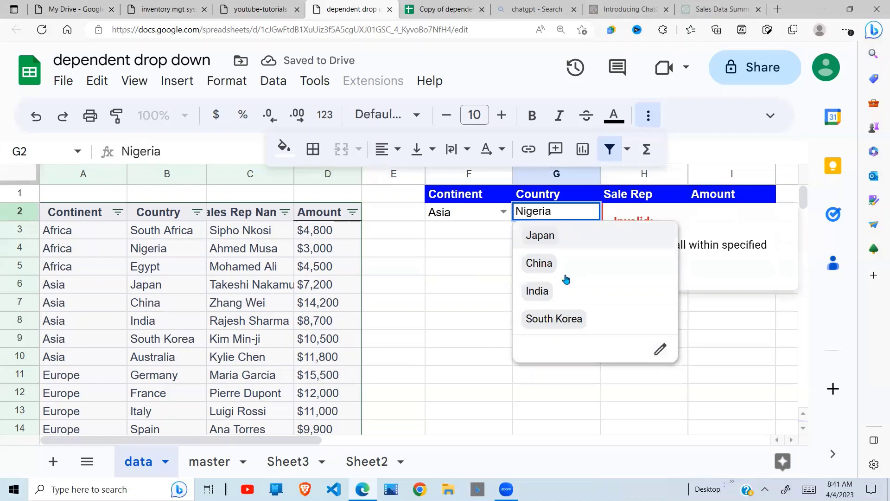
left_click(559, 245)
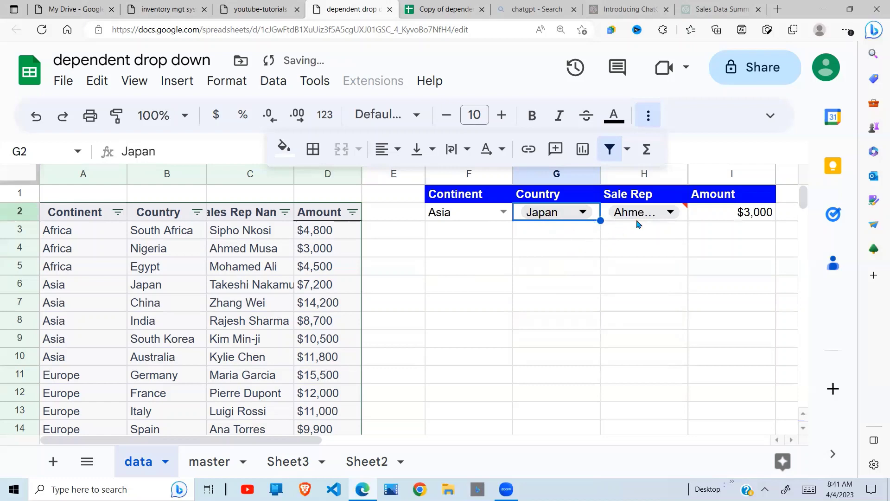
Choose Japan's sales rep in H2 and check the FILTER result of $7,200 in I2.
double_click(671, 212)
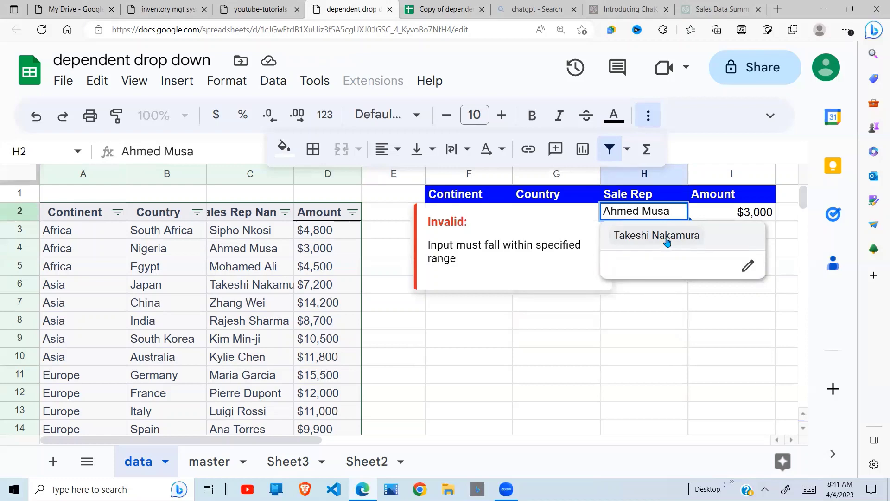
left_click(666, 238)
left_click(659, 236)
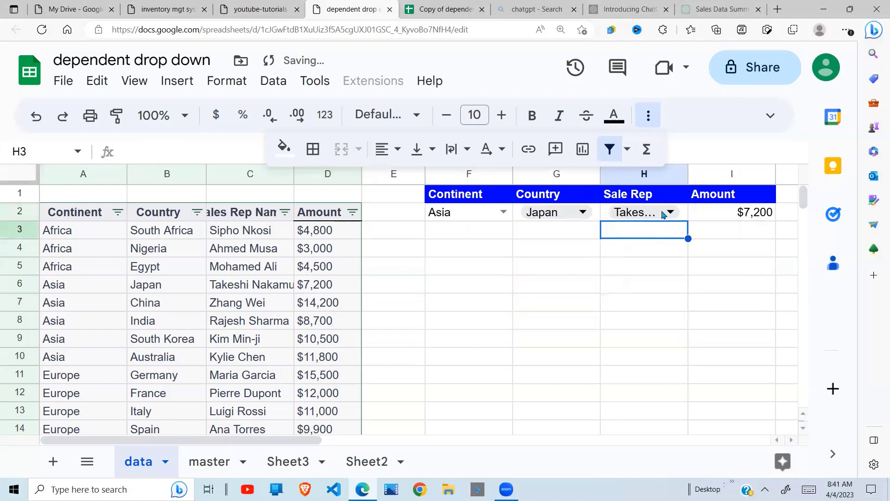
left_click(761, 213)
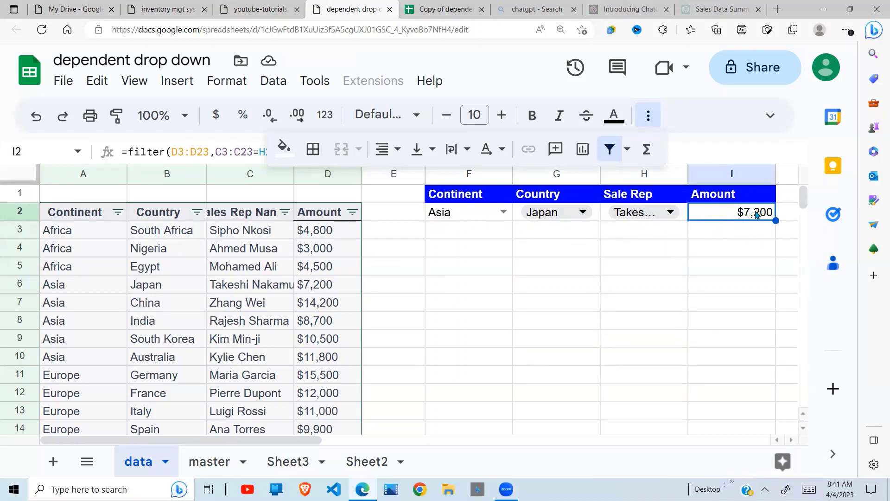
Compare the matching Japan row A6:D6 with the Amount result in I2.
left_click(327, 291)
left_click(756, 216)
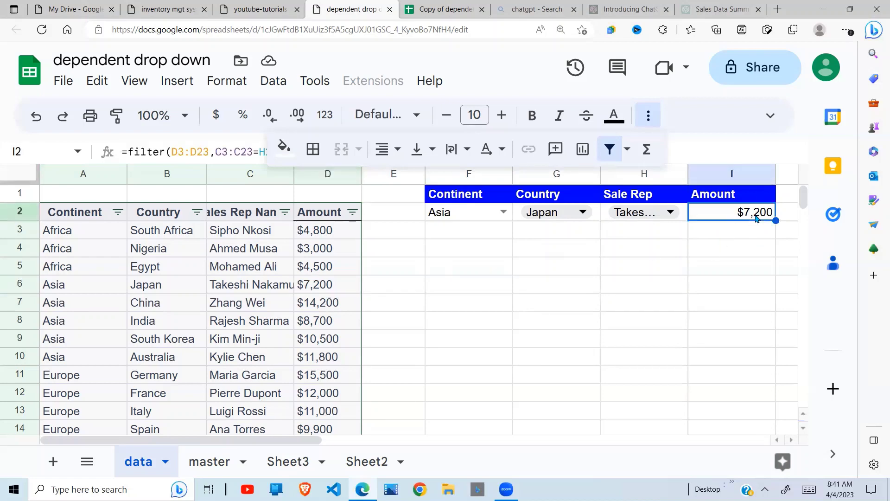
left_click(348, 292)
left_click_drag(80, 291, 327, 285)
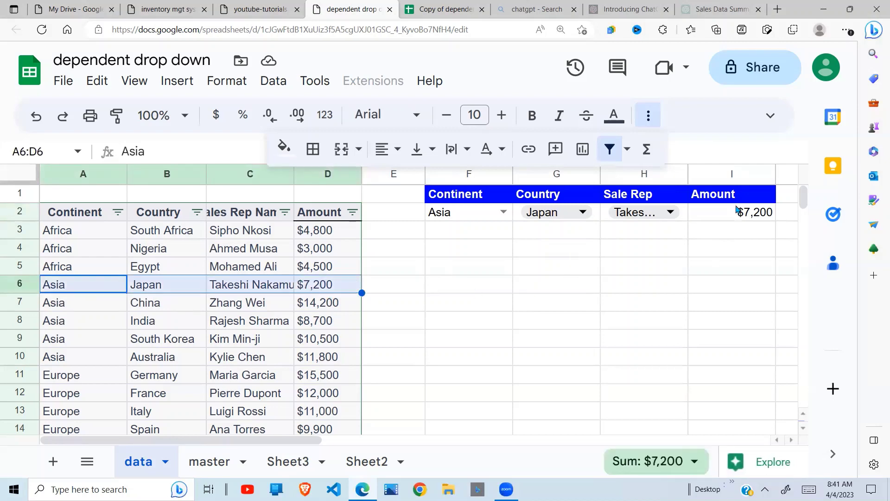
key("Right")
key("Right")
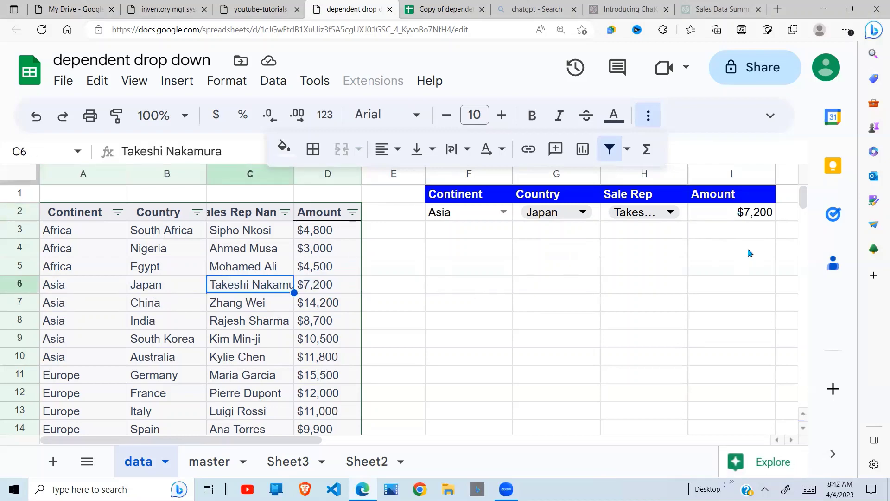
Switch to the Copy of dependent drop down spreadsheet and select cell F2.
left_click(537, 255)
left_click(462, 236)
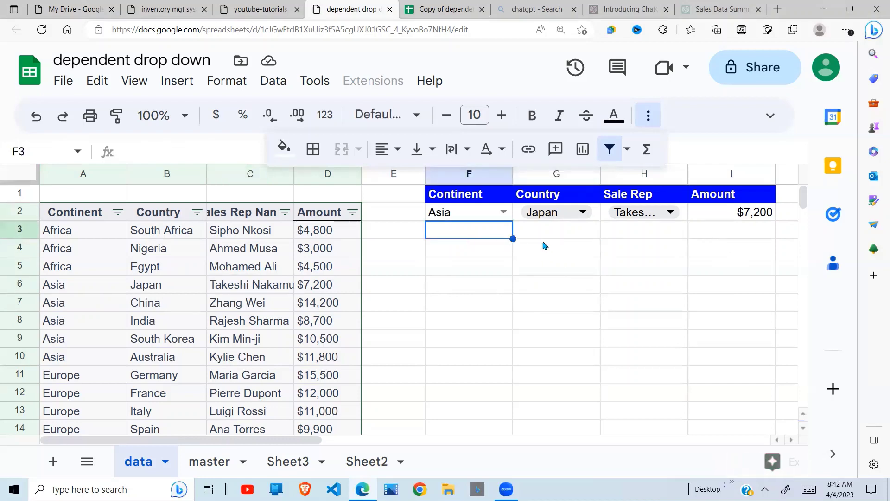
left_click(574, 235)
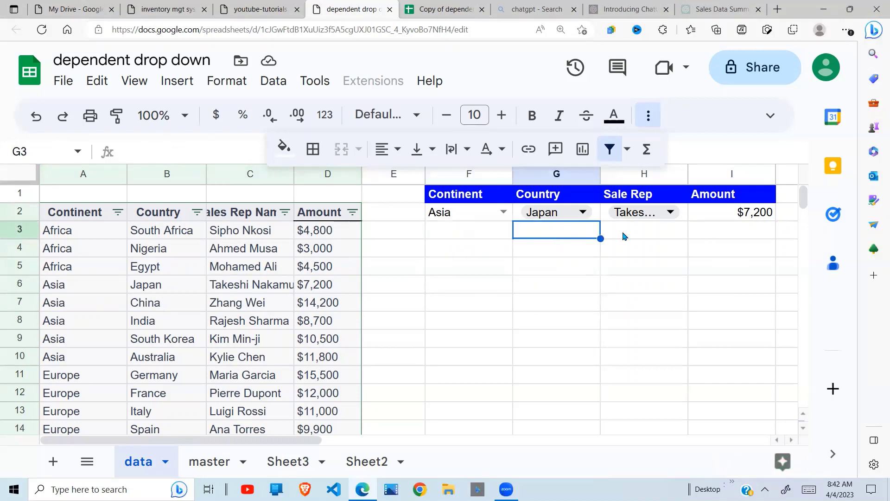
left_click(440, 9)
left_click(483, 213)
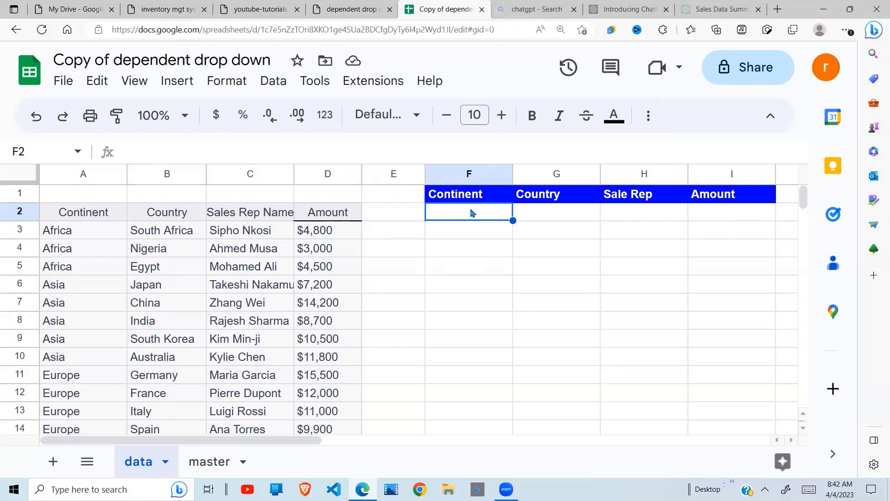
Enter =unique(data!A3:A23) in master!I1 to list Africa through South America, then return to data.
left_click(211, 466)
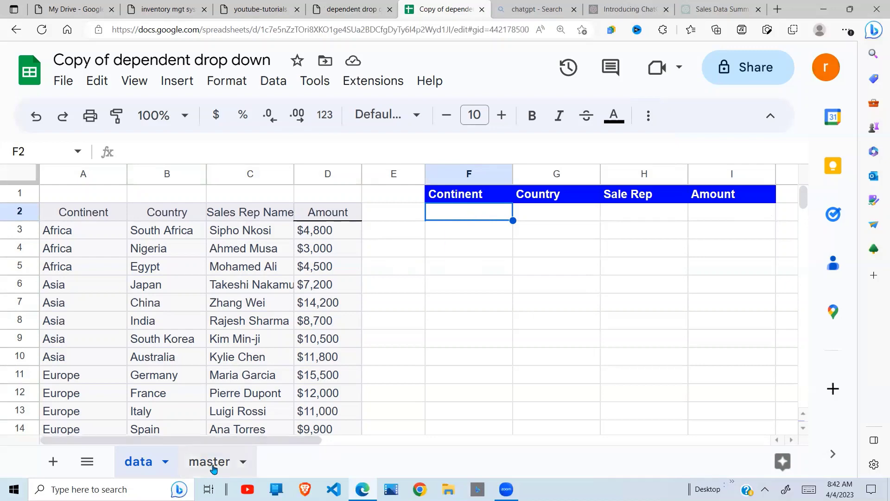
left_click(103, 200)
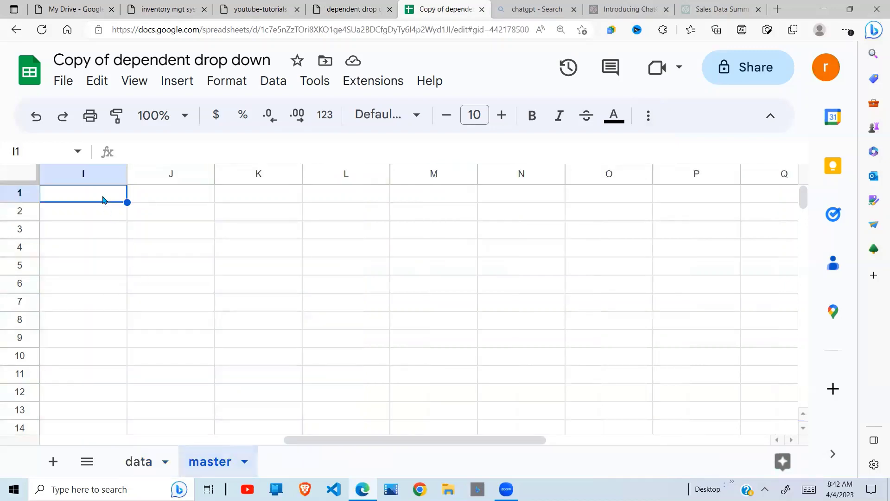
type("=u")
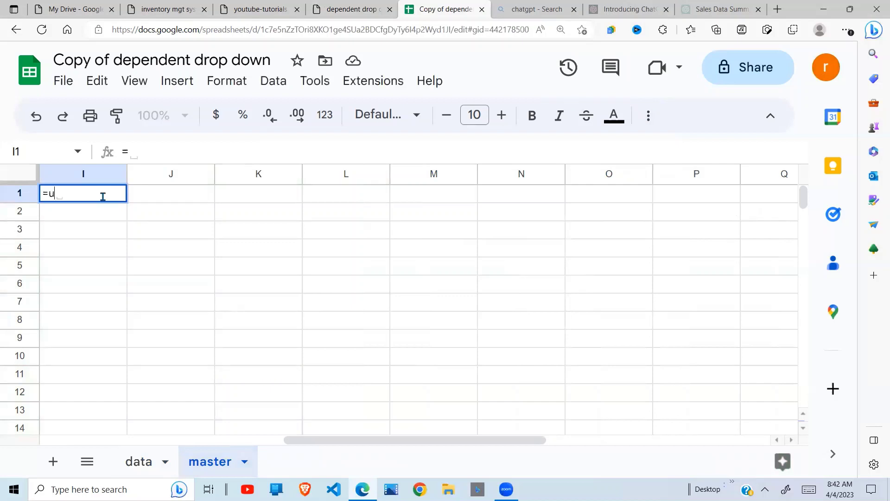
type("niqu")
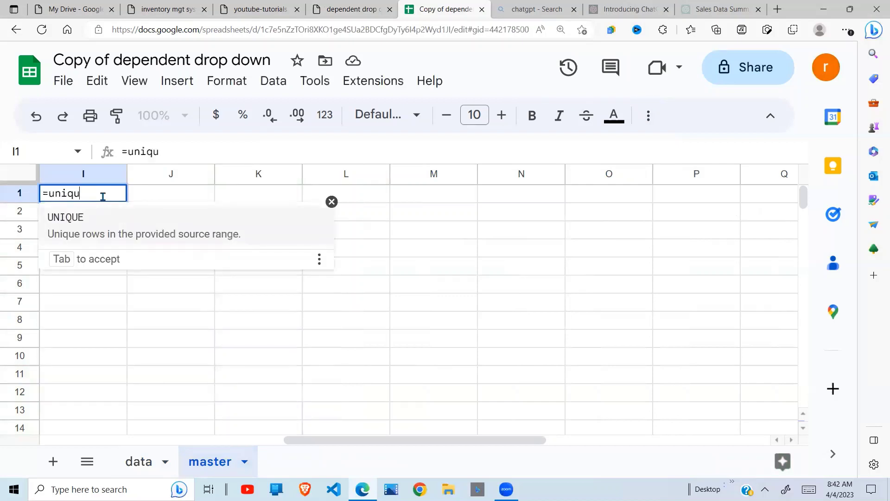
type("e(")
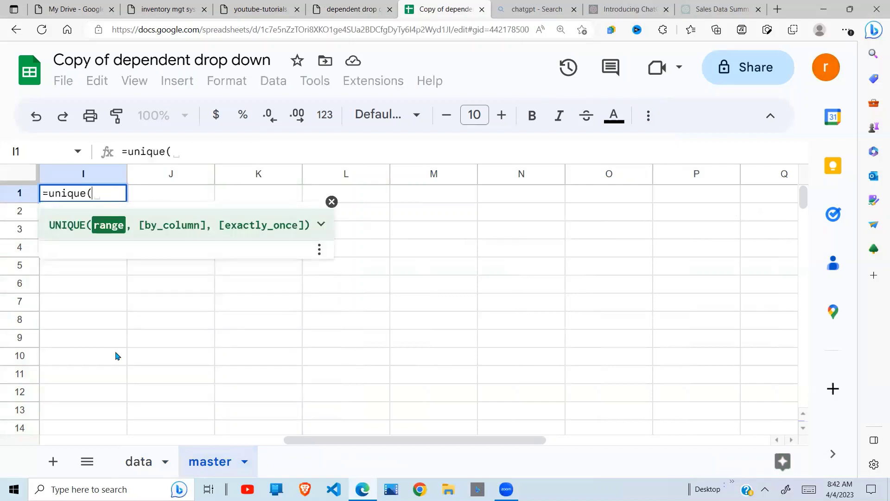
left_click(139, 462)
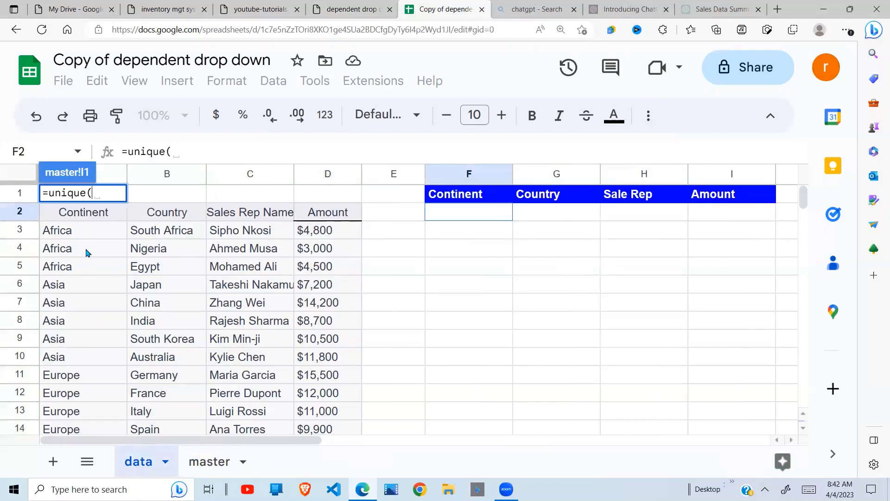
left_click_drag(86, 236, 95, 339)
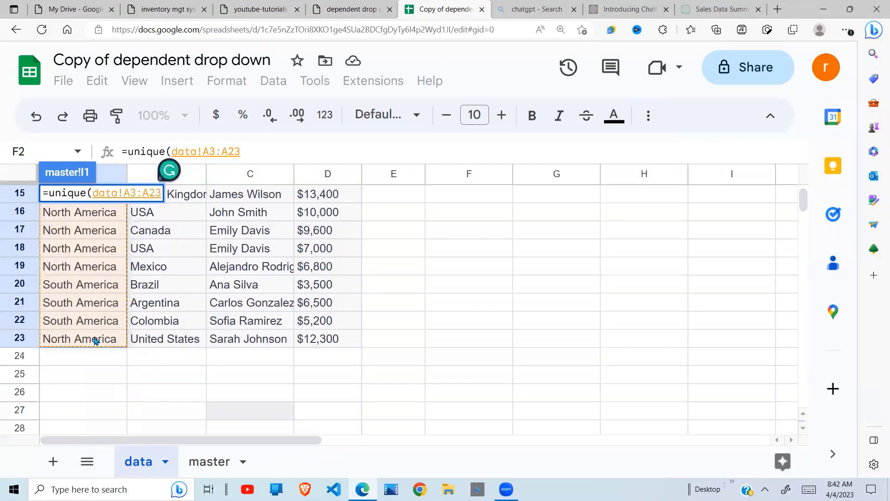
key("Return")
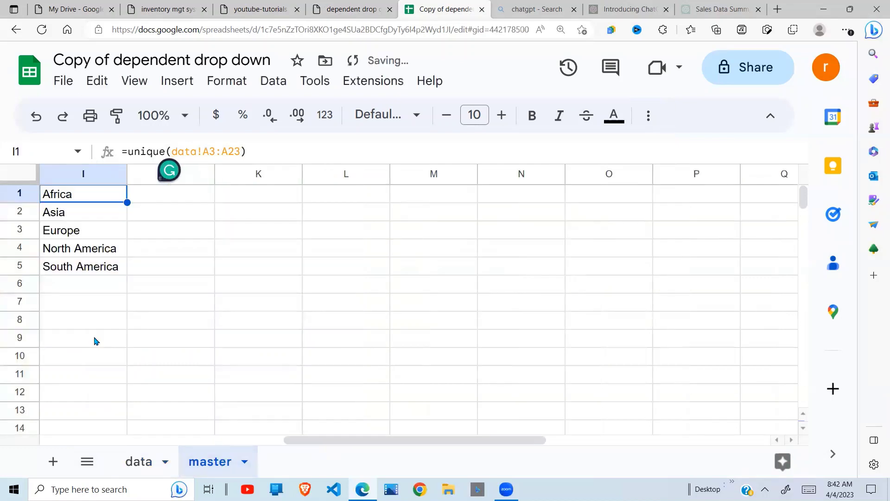
left_click(135, 338)
left_click(113, 234)
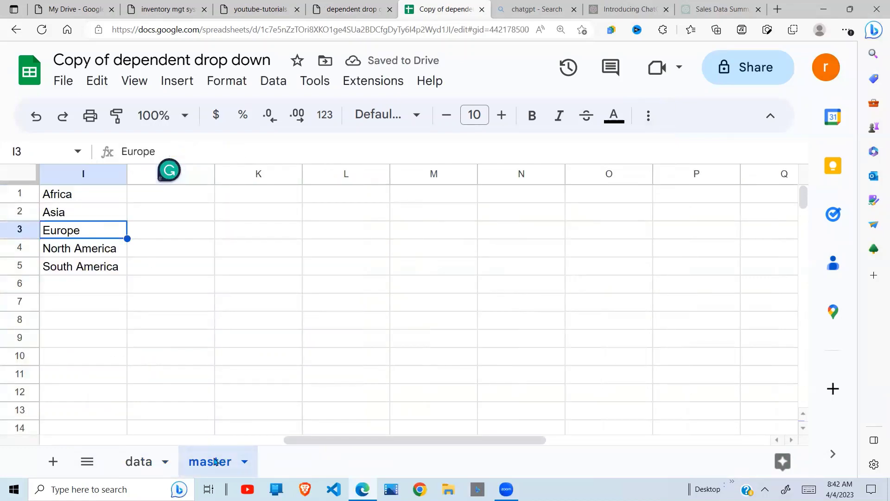
left_click(149, 464)
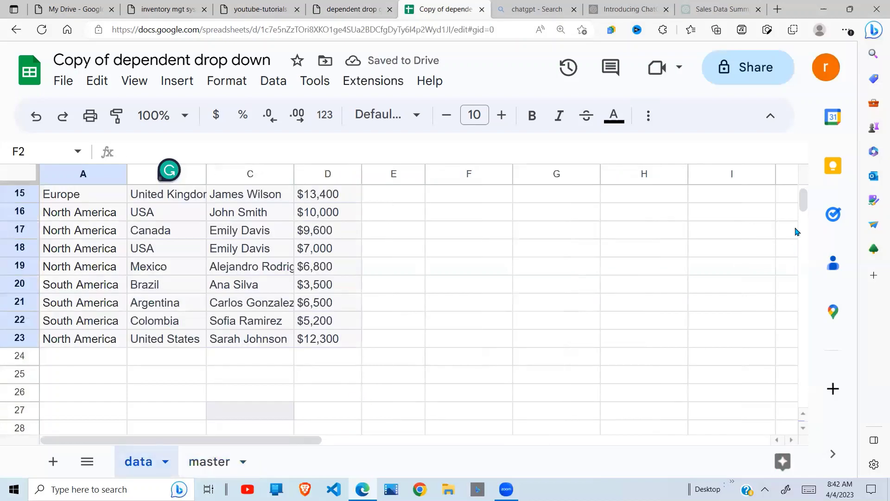
Insert a dropdown on data!F2, opening its Data validation rules panel.
scroll(804, 200, "up", 5)
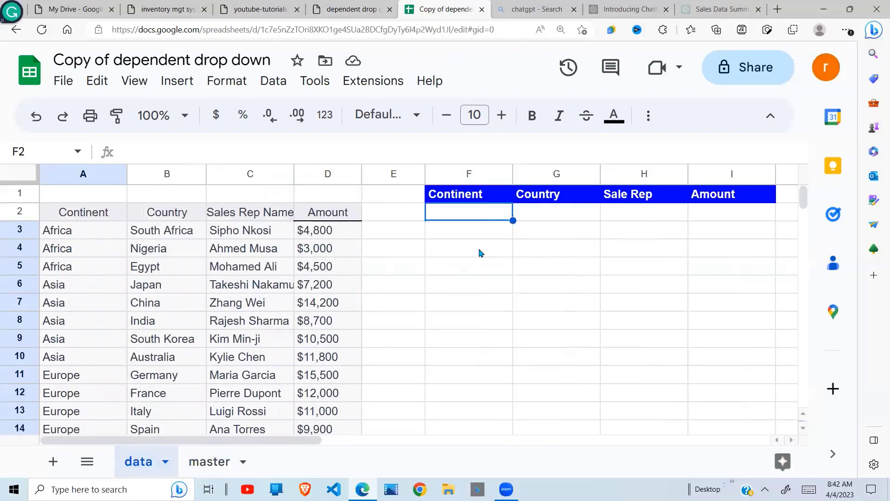
left_click(178, 85)
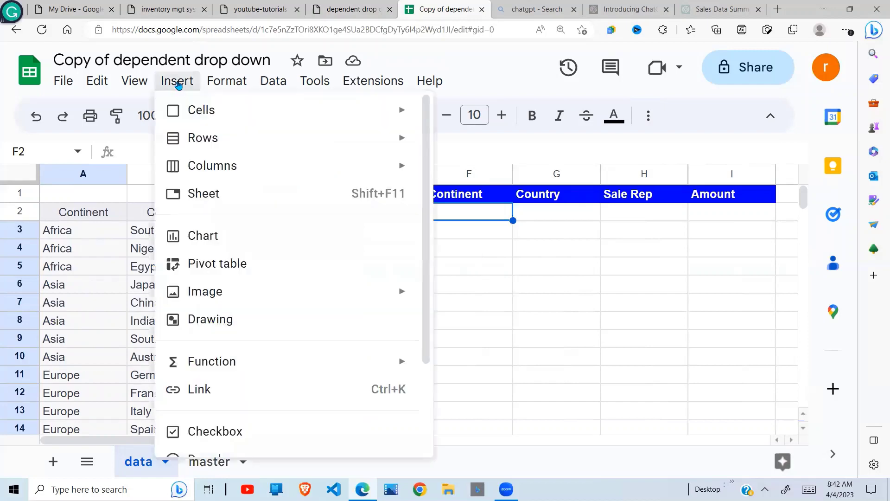
mouse_move(401, 361)
mouse_move(466, 325)
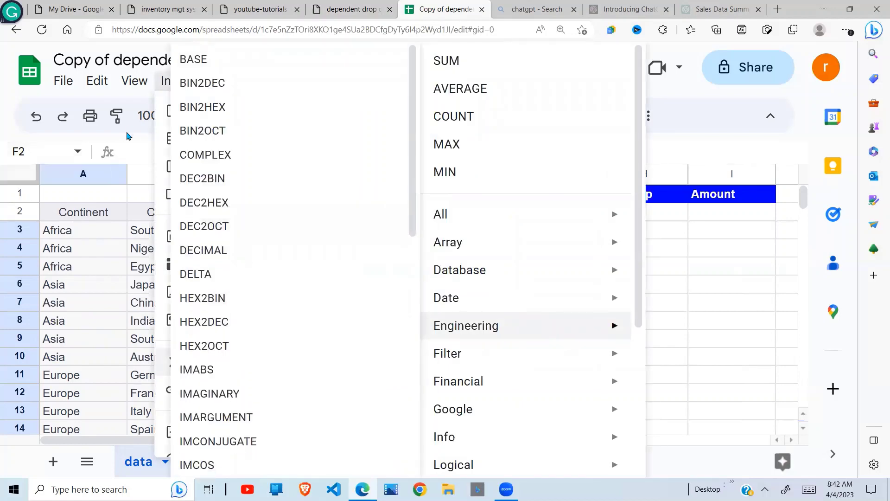
left_click(140, 141)
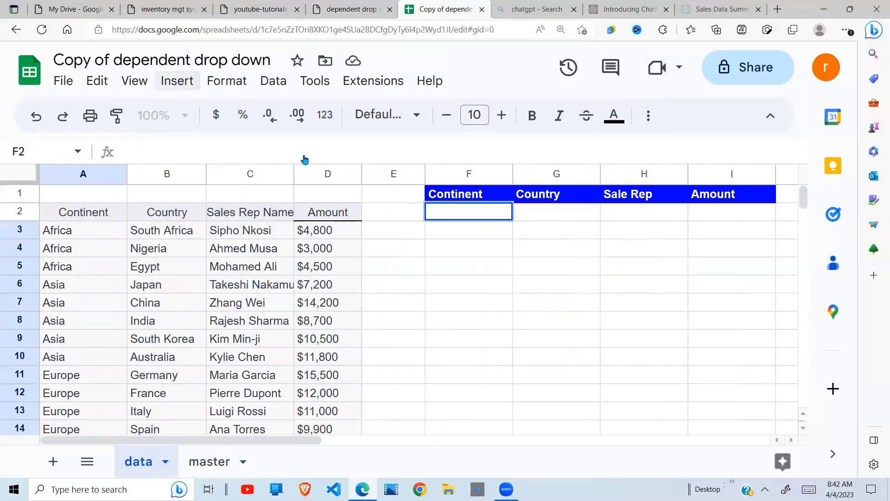
key("alt+i")
left_click_drag(428, 199, 424, 291)
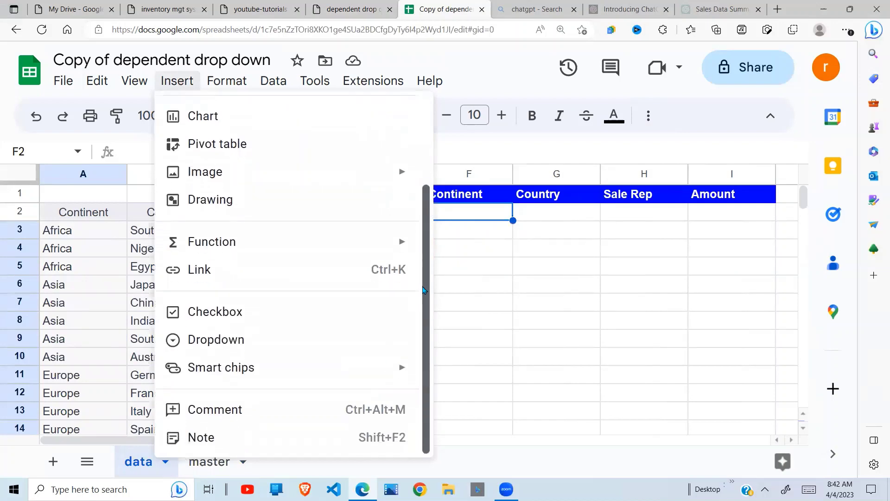
left_click(281, 346)
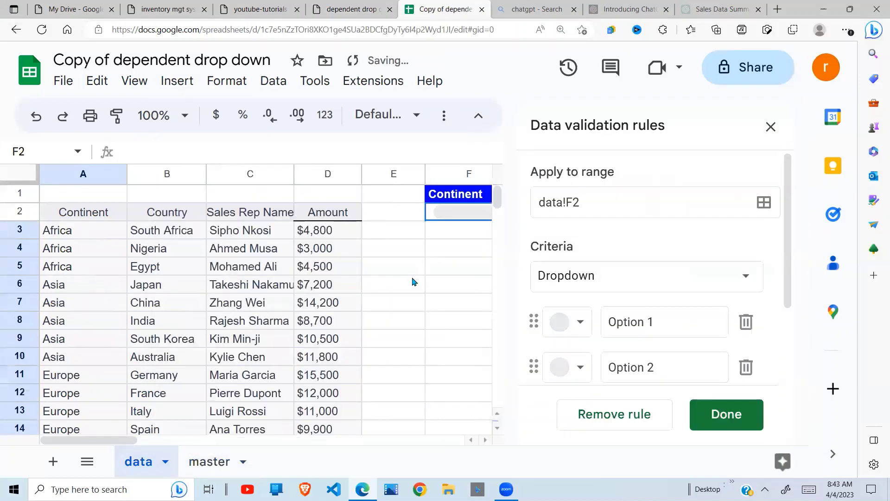
Set F2's rule to Dropdown (from a range) with source master!I1:I5 and save it.
left_click(746, 279)
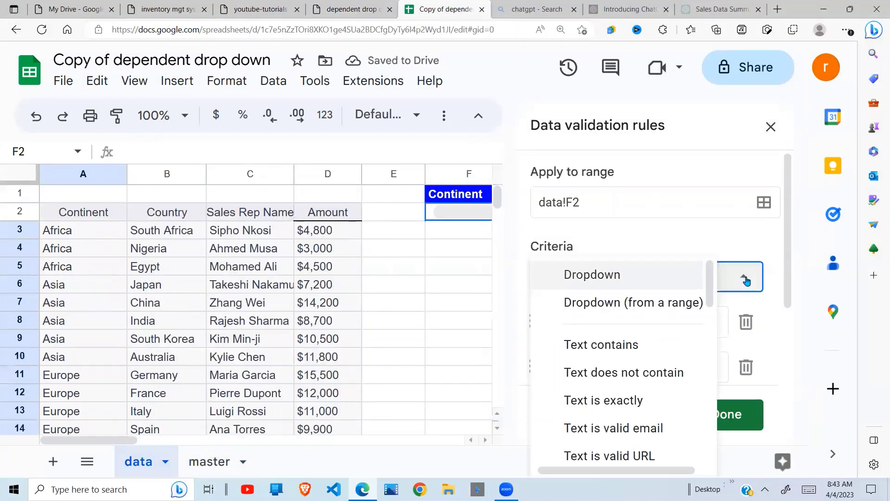
left_click(657, 302)
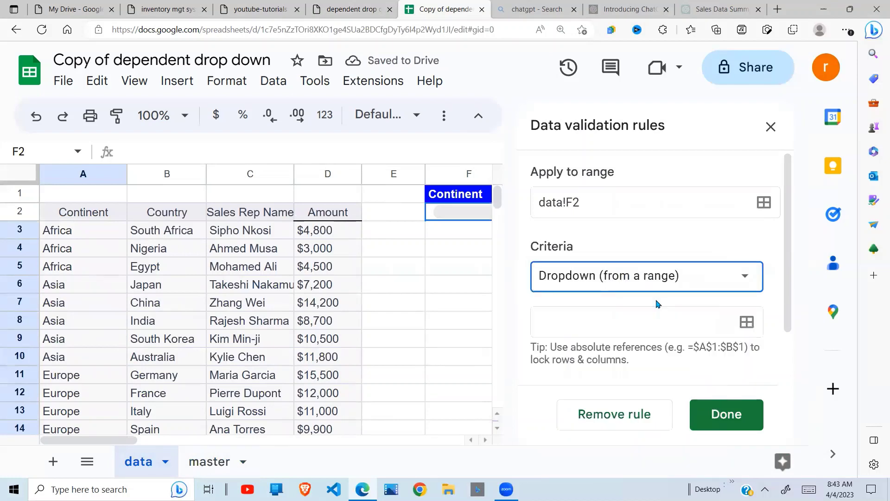
left_click(692, 320)
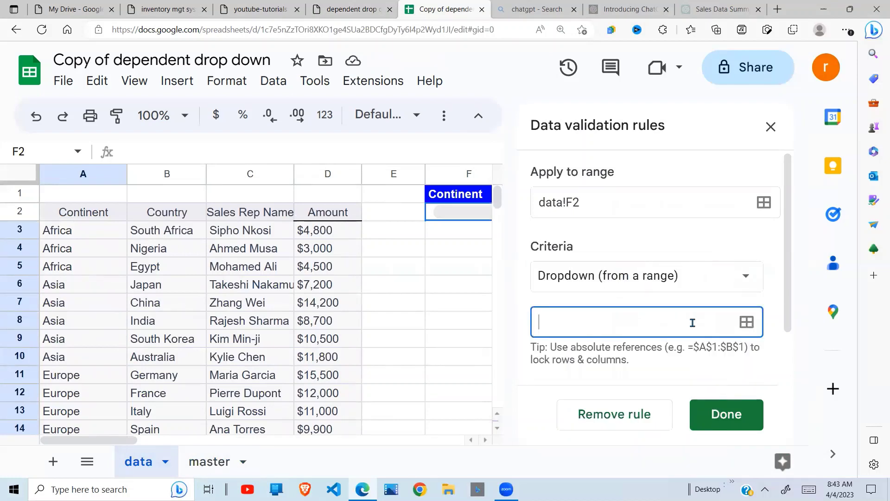
left_click(747, 323)
left_click(398, 250)
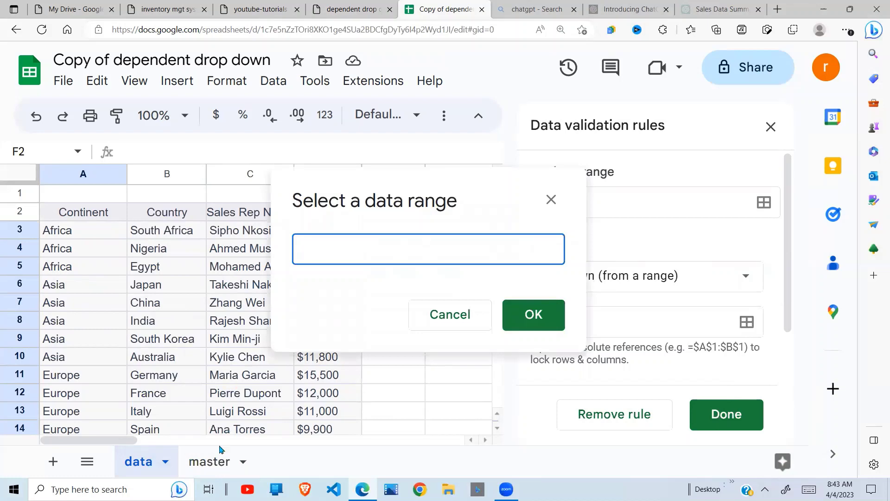
left_click(212, 466)
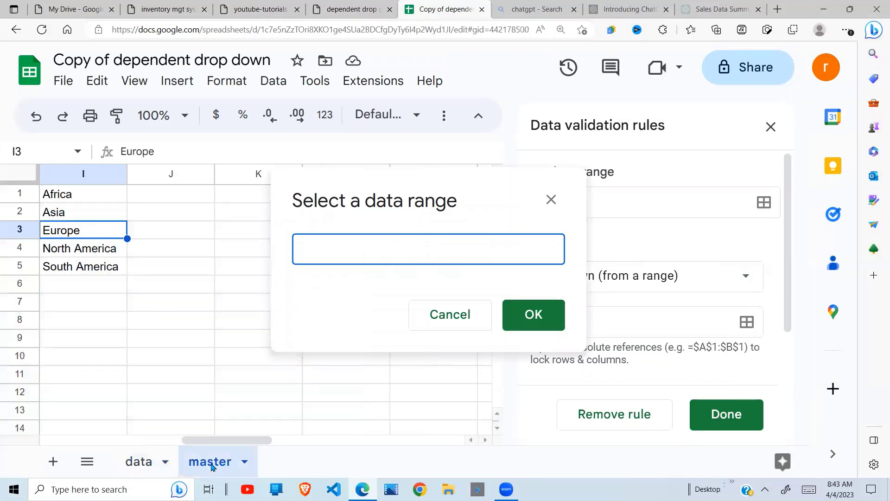
left_click(81, 194)
left_click_drag(100, 235, 104, 265)
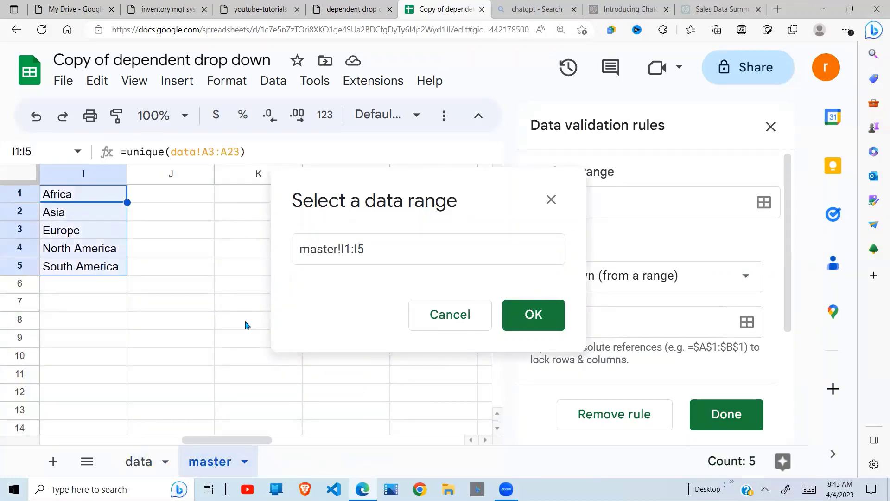
left_click(527, 311)
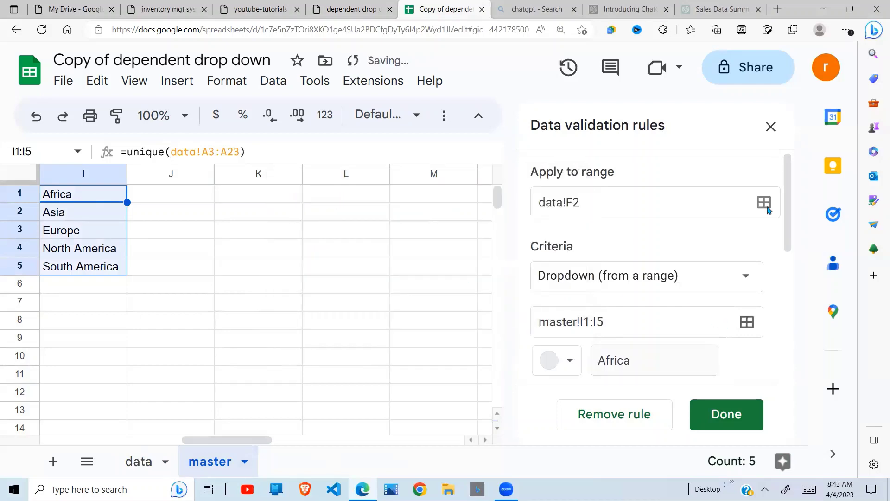
left_click(771, 126)
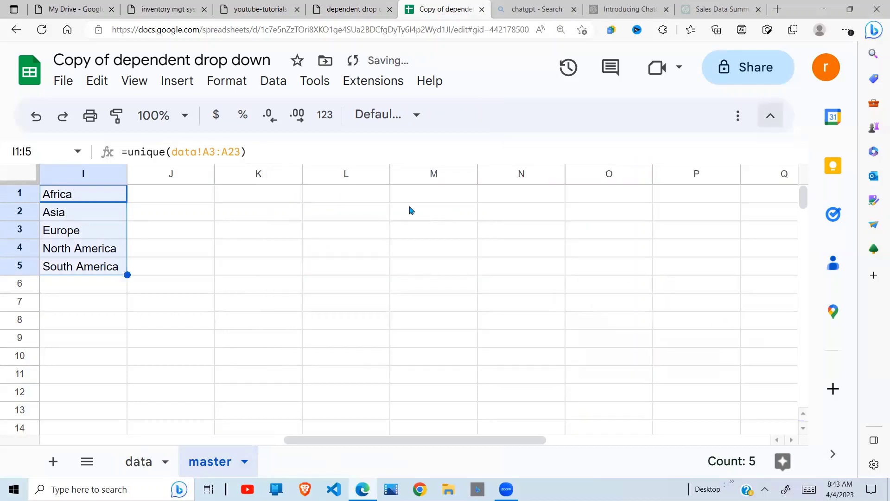
left_click(383, 234)
Try Africa in the F2 Continent dropdown, then settle on Europe.
left_click(138, 461)
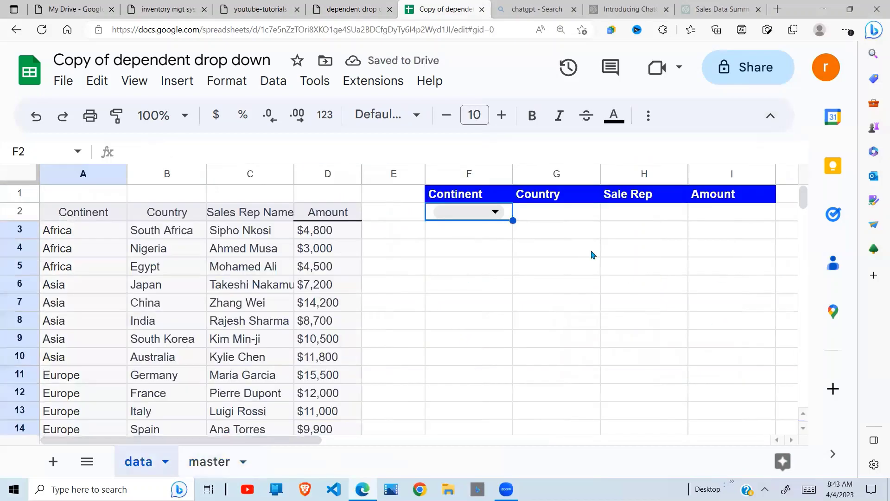
left_click(495, 212)
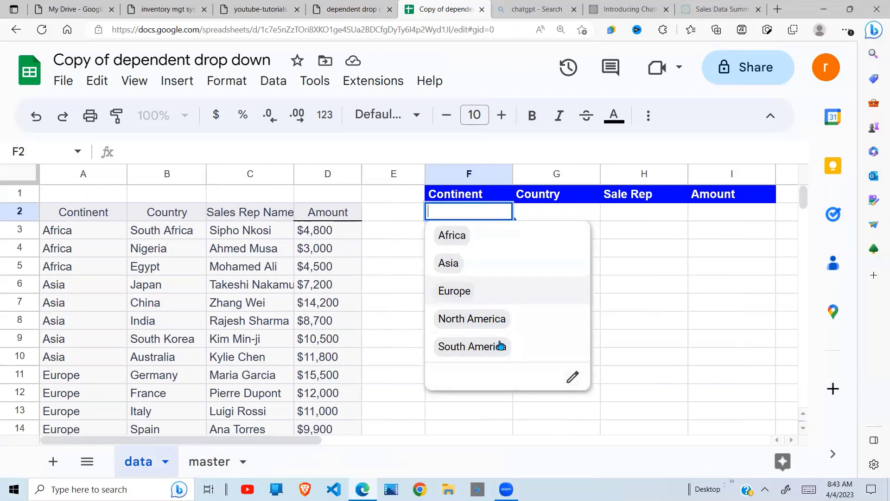
left_click(627, 255)
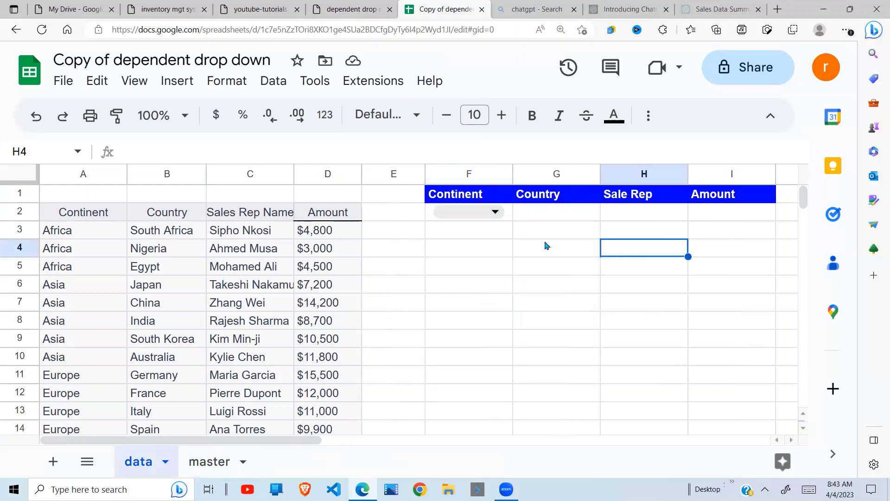
left_click(547, 245)
left_click(551, 217)
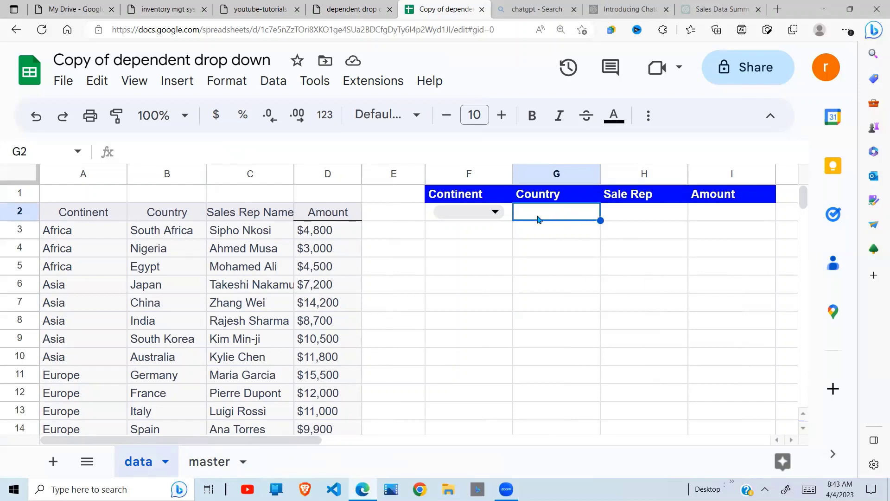
left_click(500, 213)
left_click(470, 236)
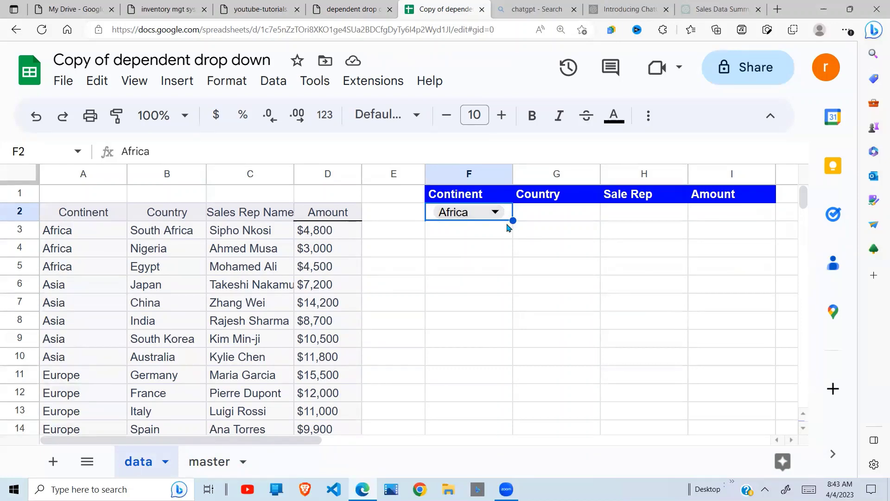
left_click(550, 217)
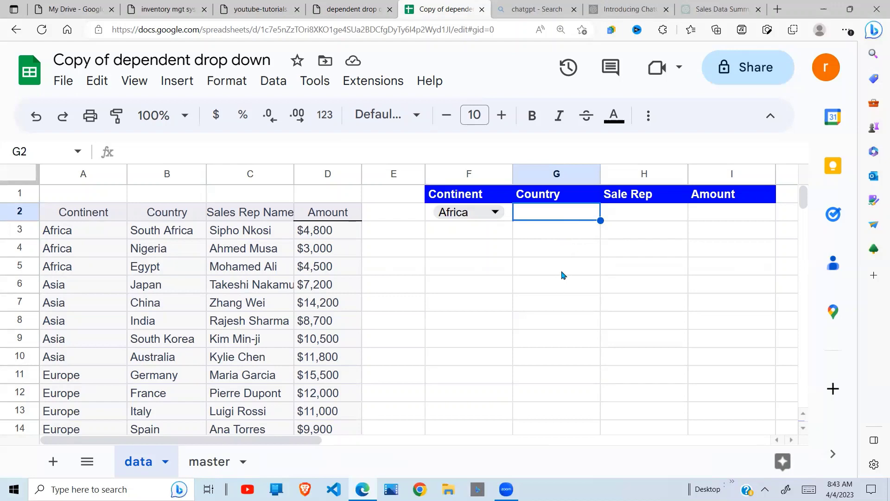
left_click(494, 213)
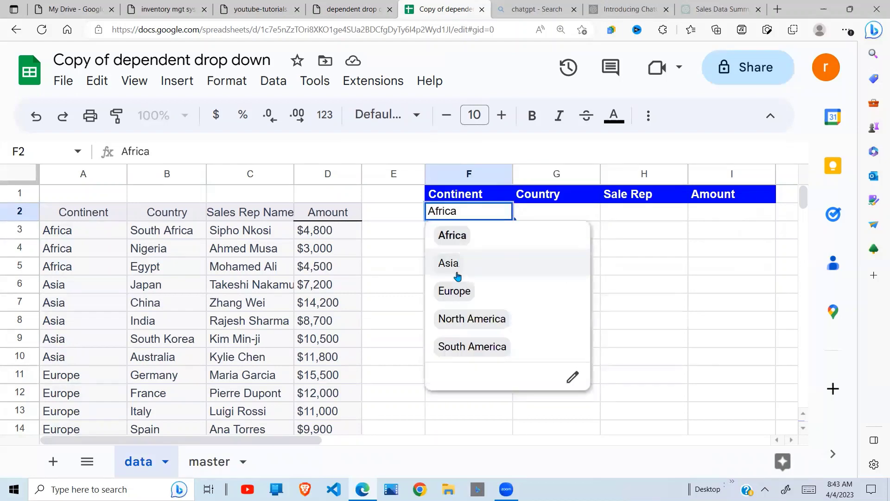
left_click(455, 292)
left_click(555, 216)
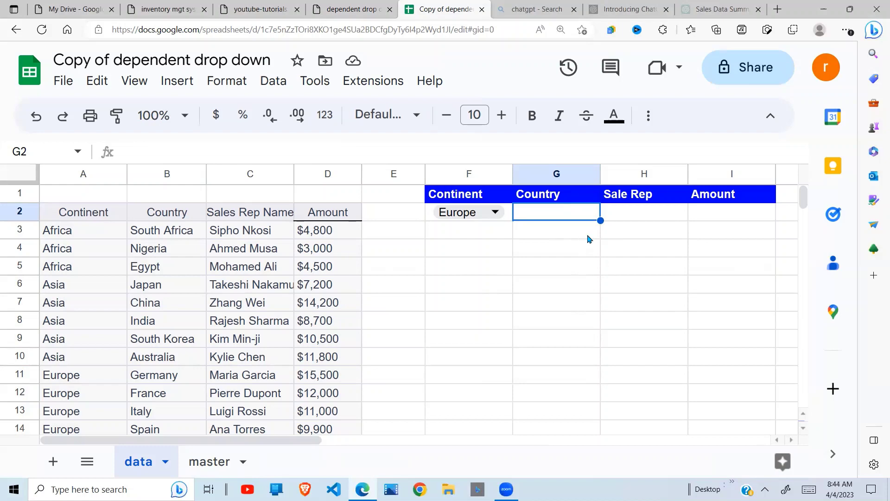
key("Right")
key("Right")
Start a FILTER formula in K2 using the Country range B3:B23.
key("Right")
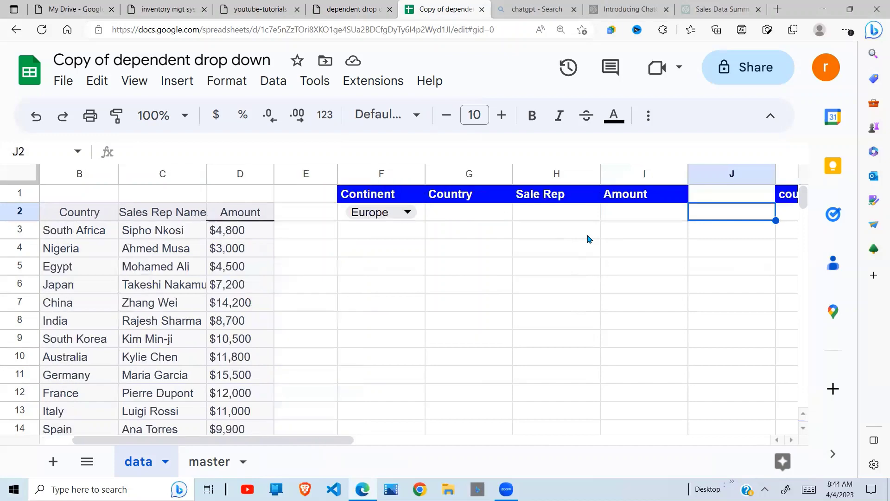
key("Right")
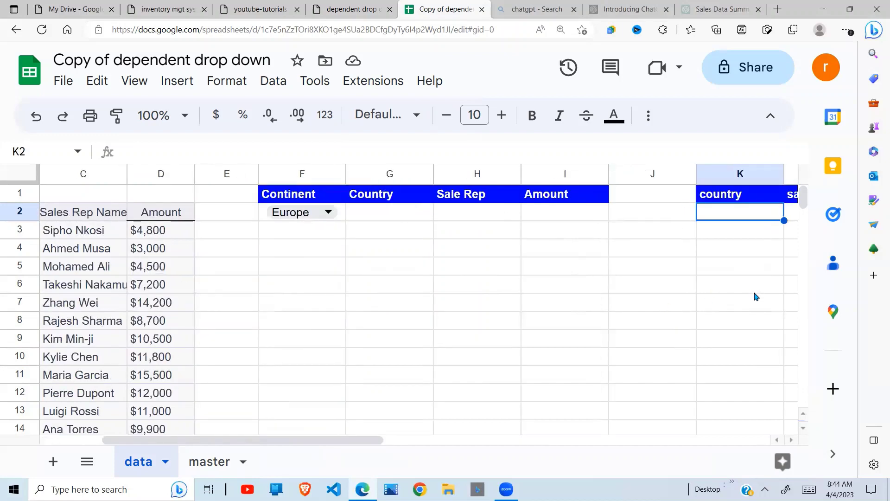
type("=filter")
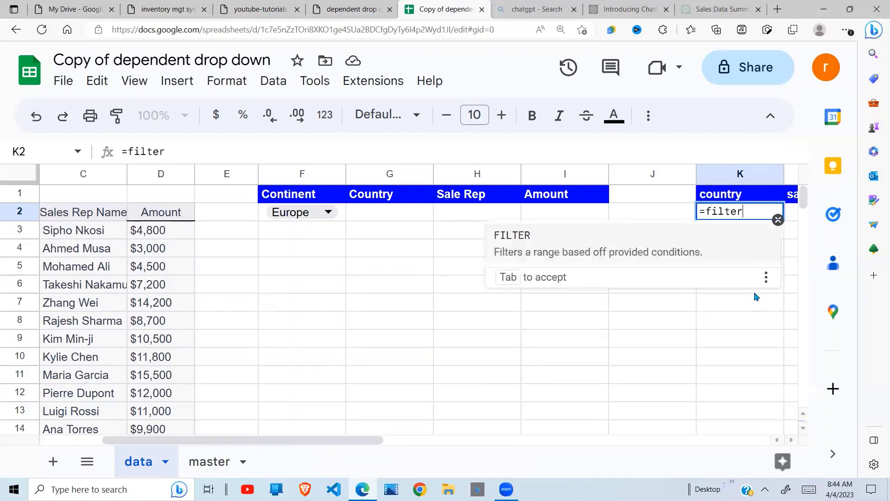
type("(")
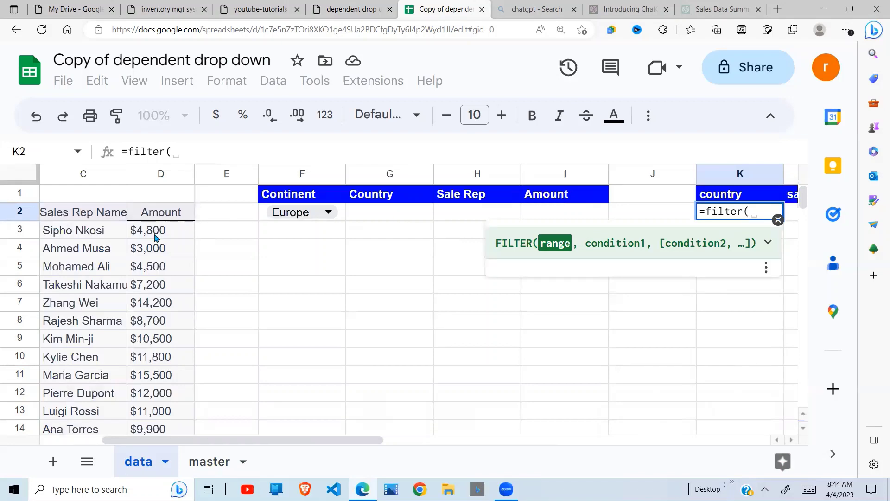
left_click(156, 238)
key("Left")
key("Left")
key("Left")
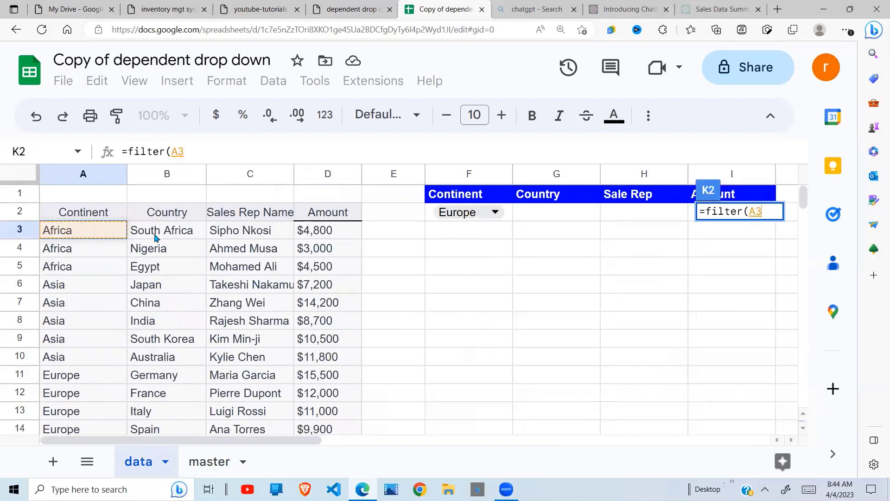
left_click_drag(167, 234, 172, 456)
left_click_drag(170, 422, 175, 336)
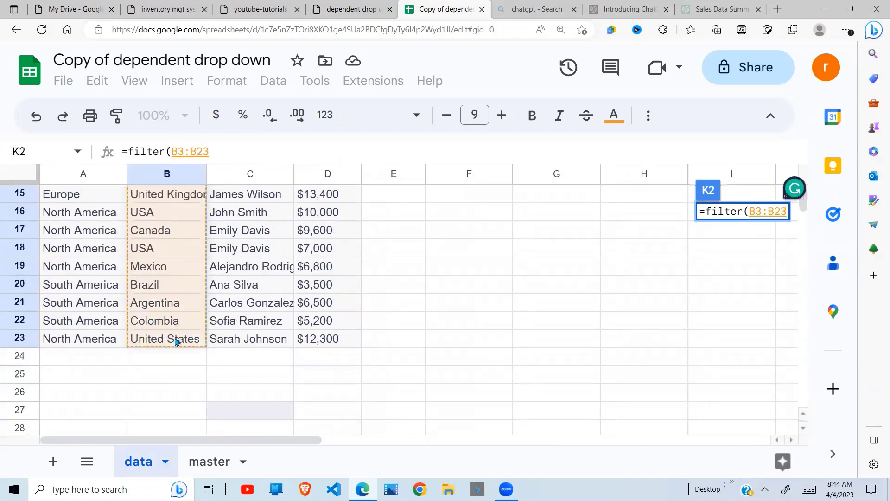
Add the condition A3:A23=F2 and enter =filter(B3:B23,A3:A23=F2).
type(",")
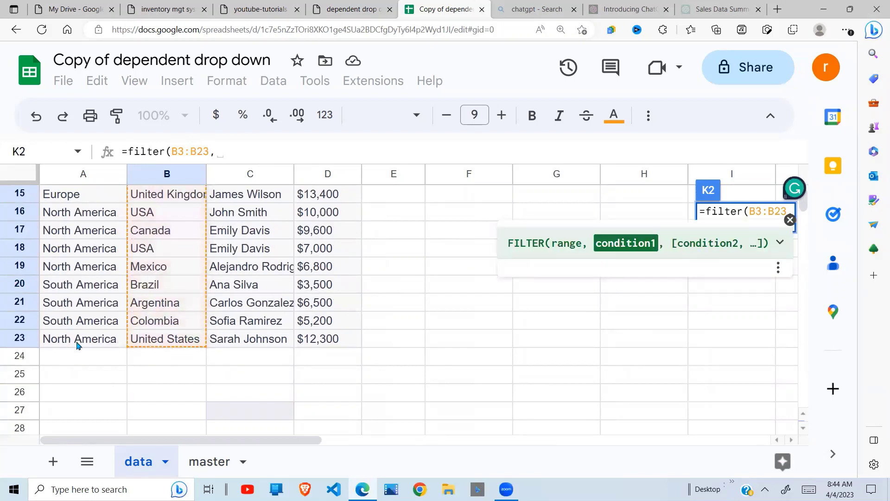
left_click_drag(84, 342, 83, 212)
left_click_drag(80, 295, 95, 231)
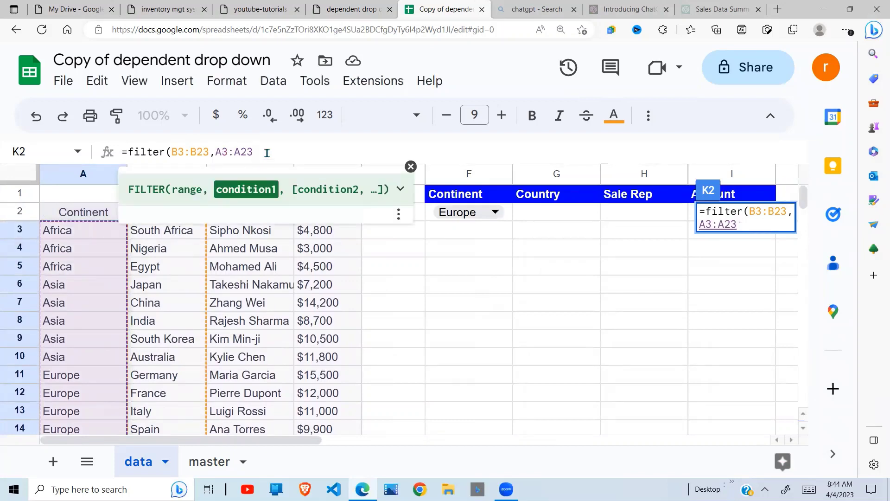
type("=")
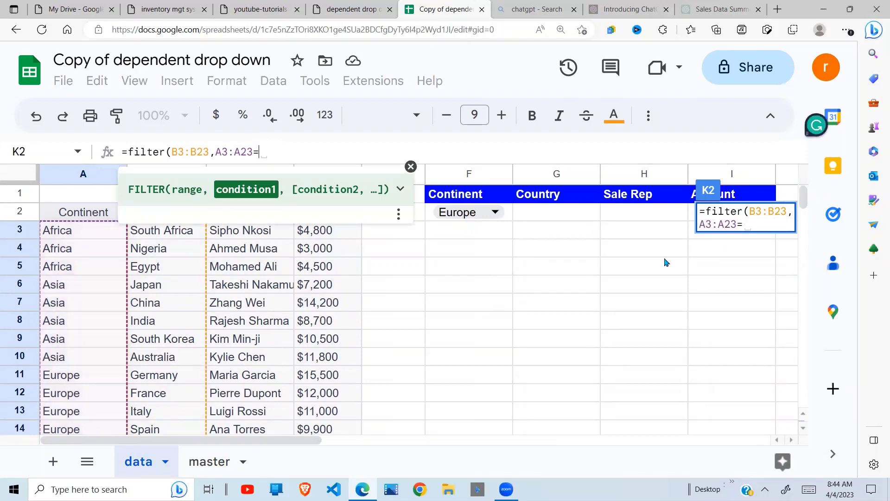
left_click(562, 214)
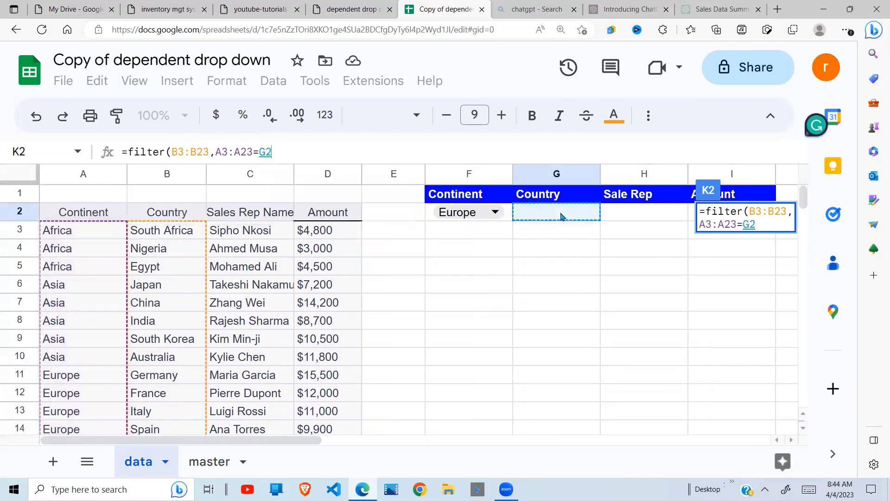
left_click(464, 214)
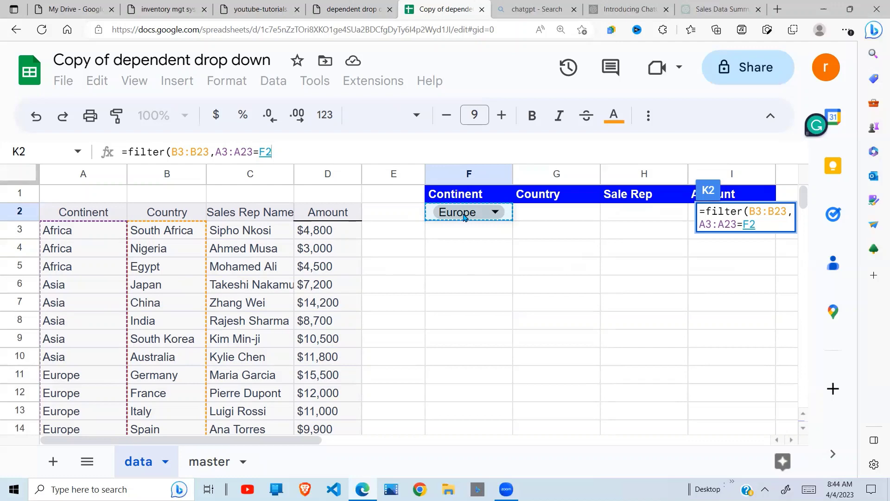
type(")")
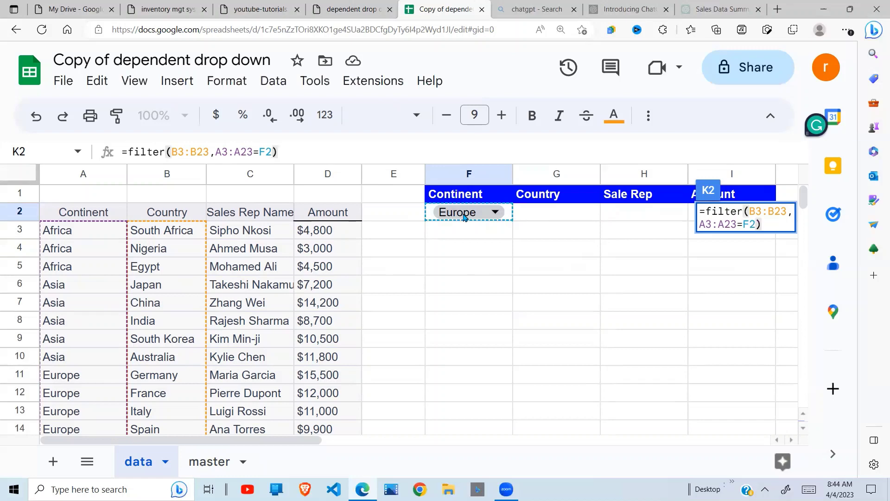
key("Return")
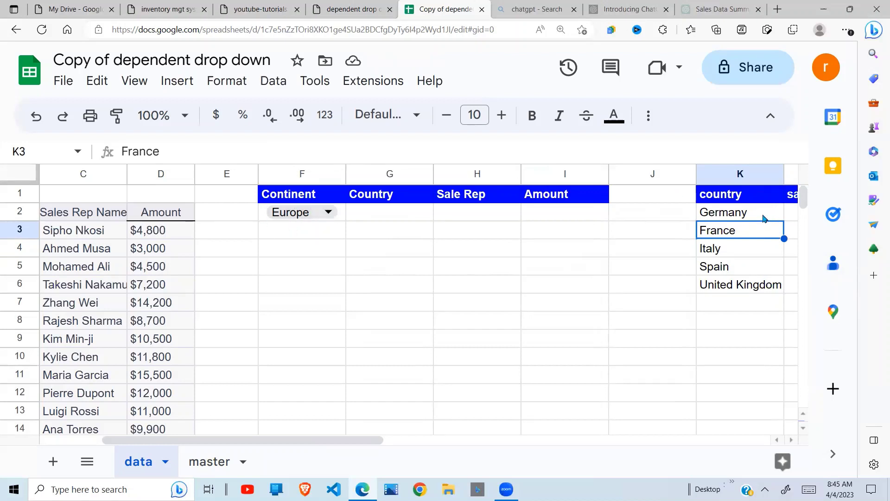
Switch F2 to Africa, then North America, watching the country list in column K update.
left_click_drag(763, 216, 759, 292)
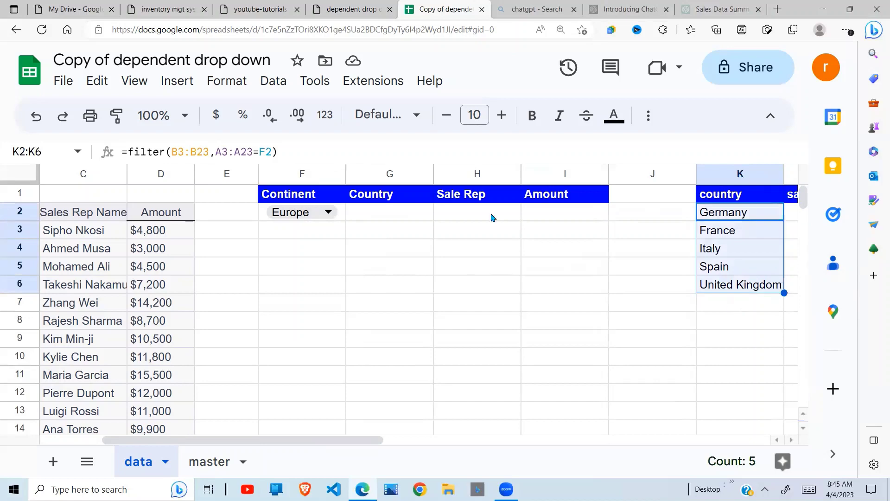
left_click(328, 212)
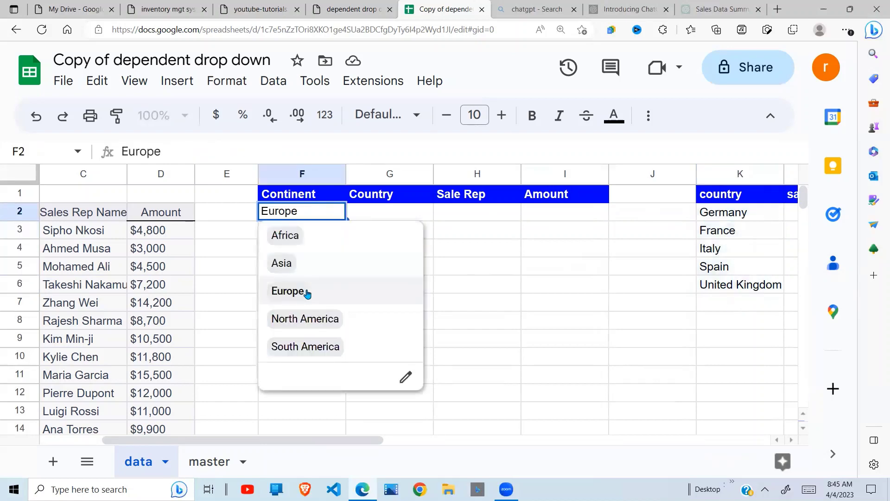
left_click(307, 237)
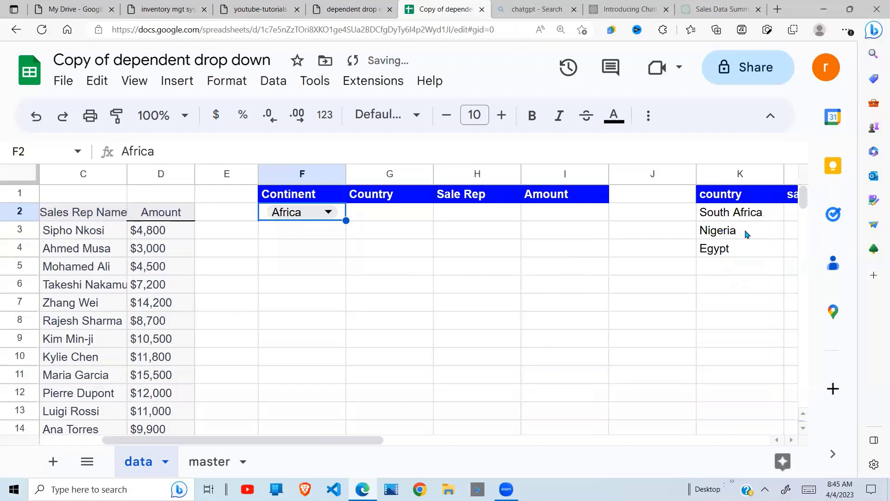
left_click_drag(747, 213, 747, 249)
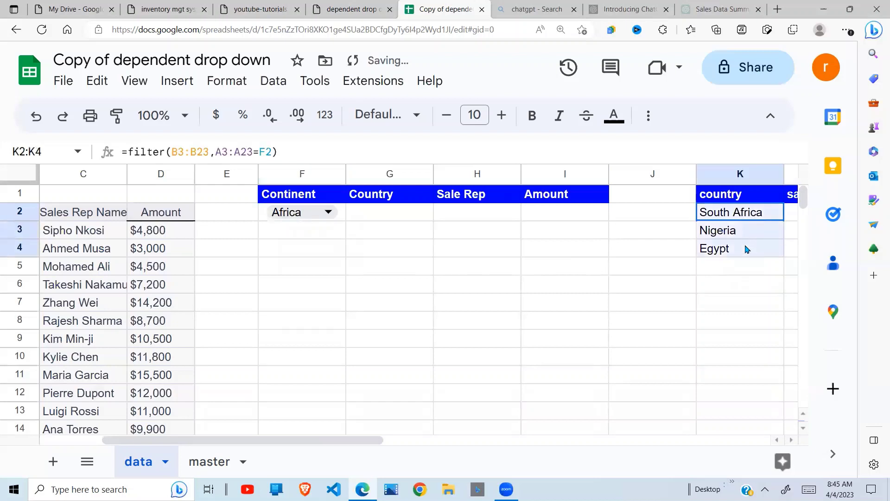
left_click(329, 213)
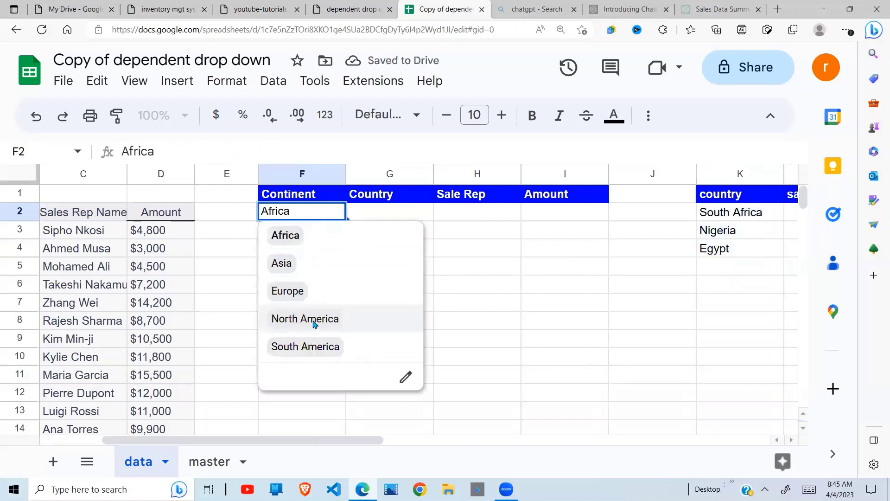
left_click(314, 321)
left_click_drag(755, 221, 751, 284)
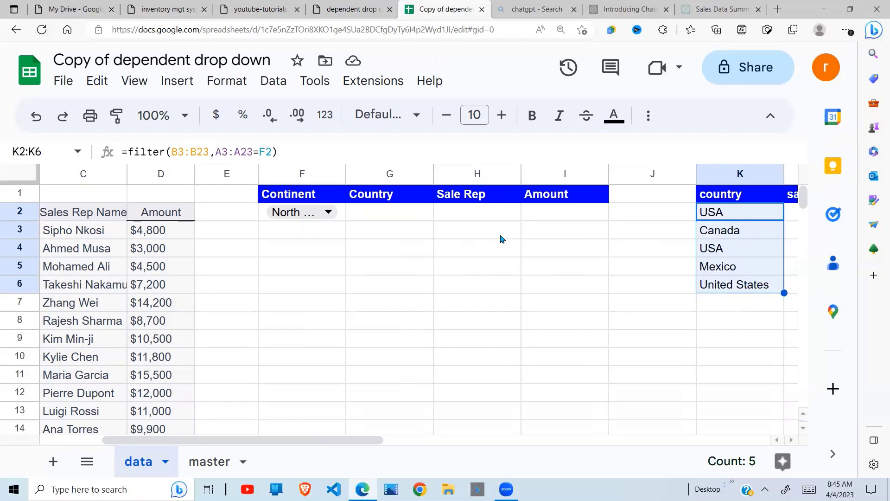
Review the K2 filter formula and its North American results in K2:K6.
left_click(384, 219)
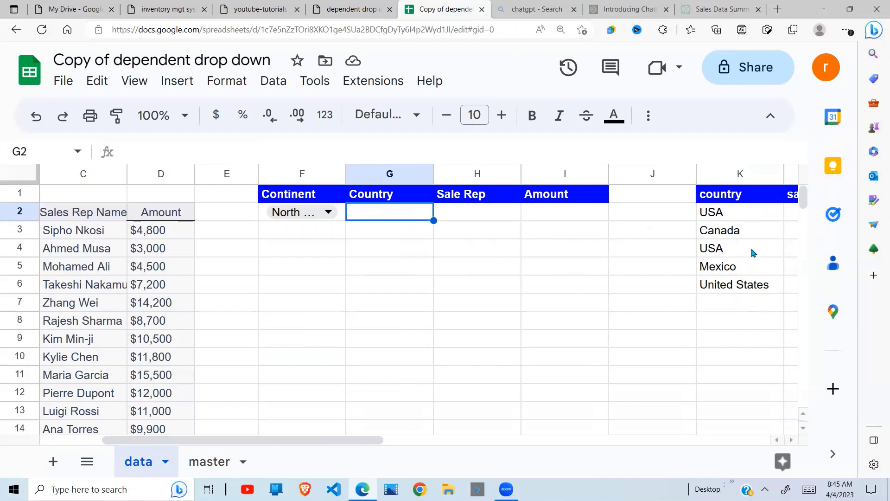
left_click(758, 218)
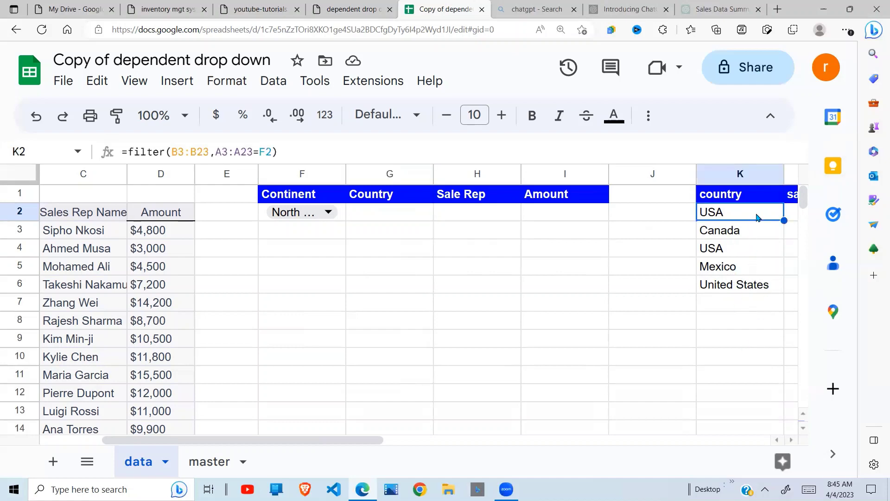
left_click(385, 219)
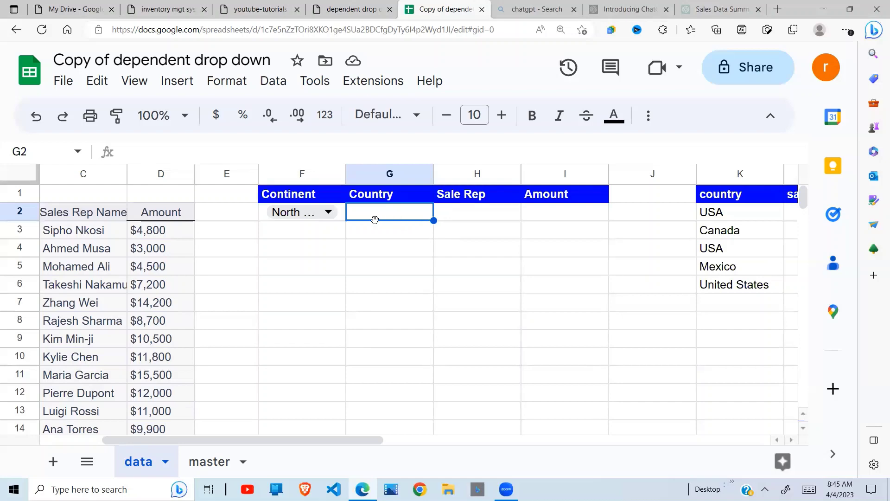
left_click(739, 215)
left_click_drag(739, 258, 740, 289)
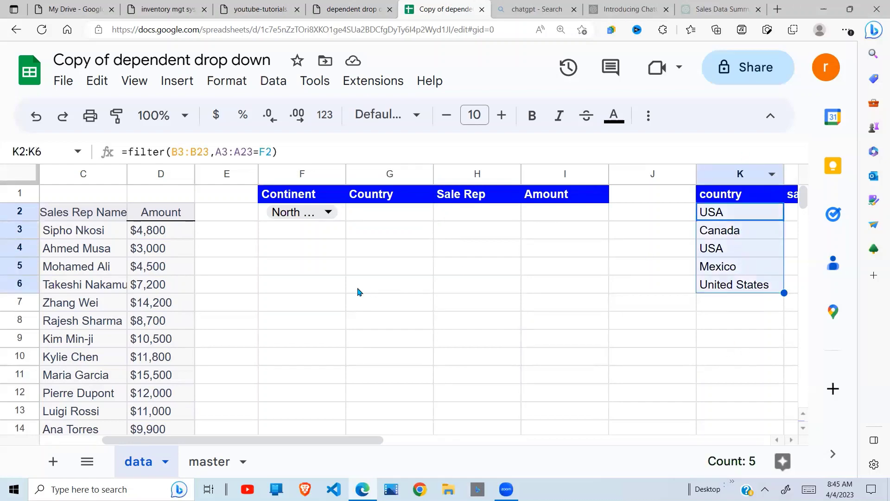
left_click(423, 212)
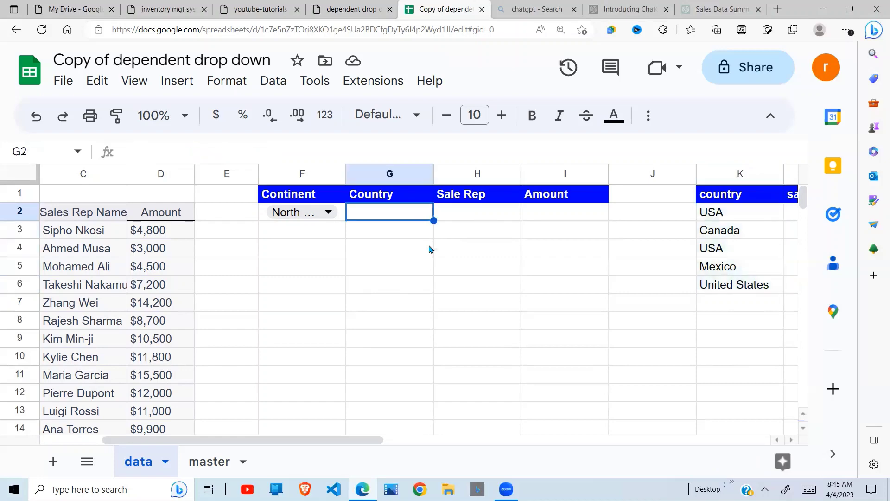
Add a default dropdown to G2 and check the country results in K2 down to United States.
left_click(187, 84)
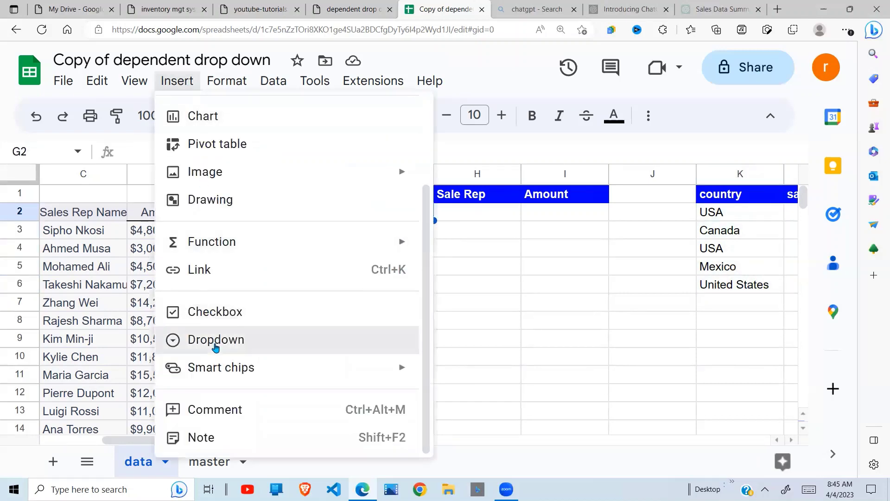
left_click(216, 343)
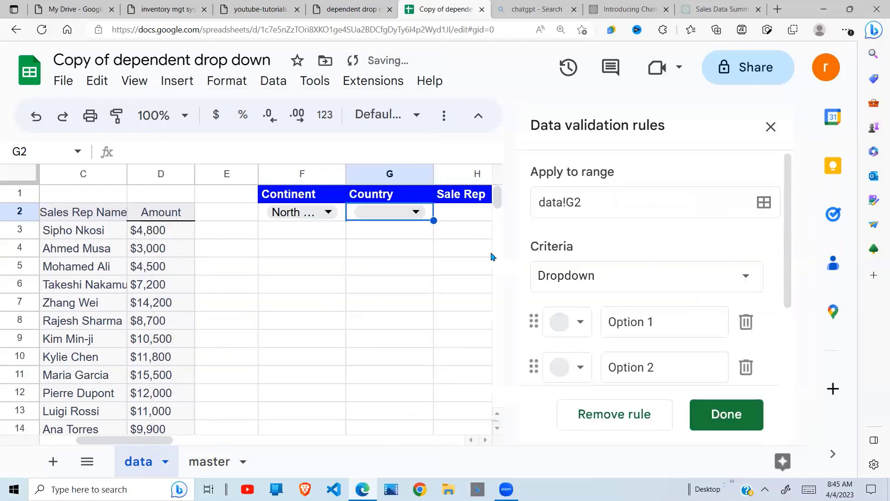
left_click(771, 127)
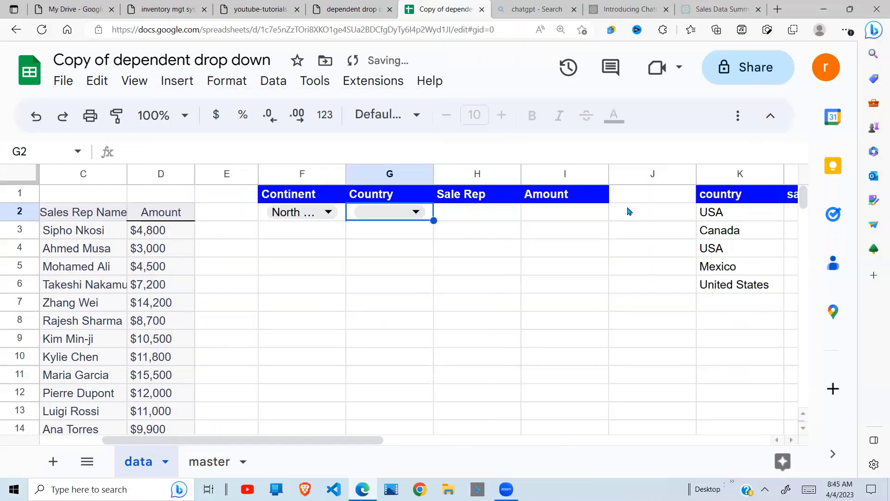
left_click(735, 215)
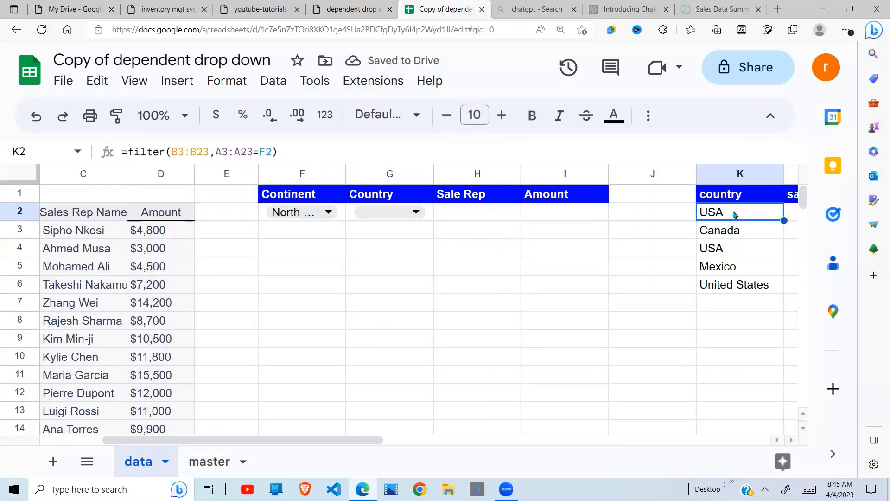
left_click(743, 290)
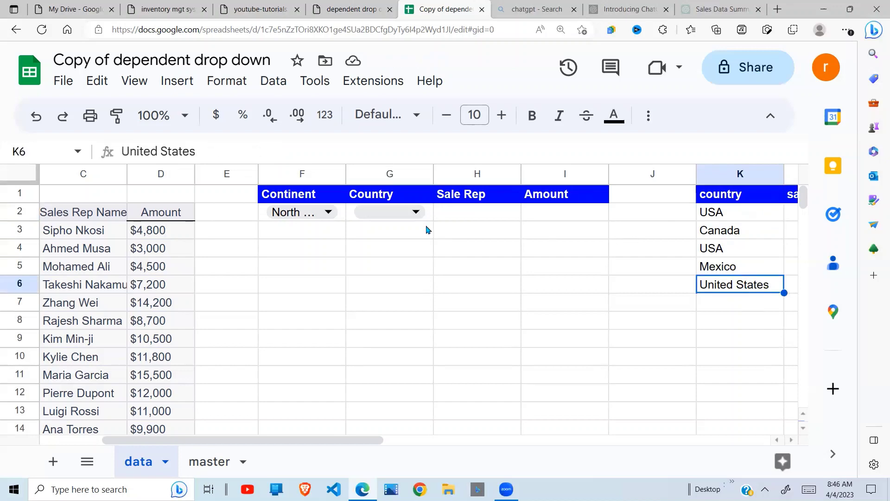
Edit G2's dropdown rule to take options from a range and begin selecting the source.
left_click(402, 214)
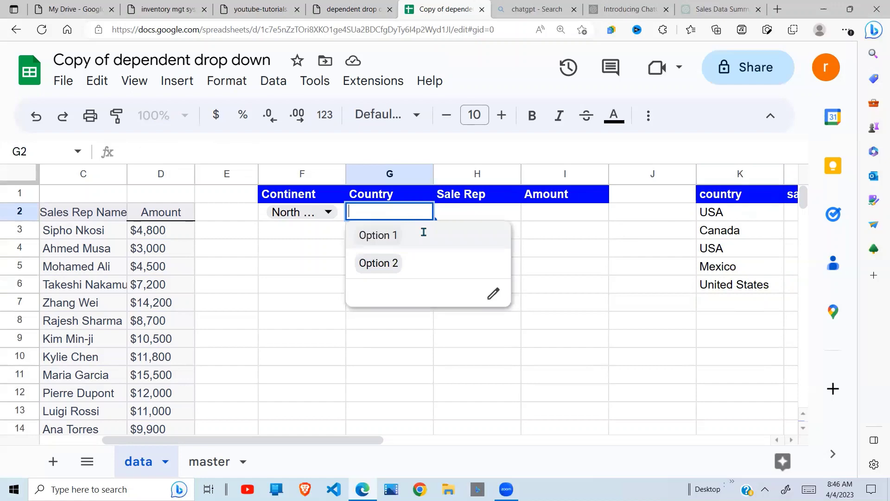
left_click(493, 295)
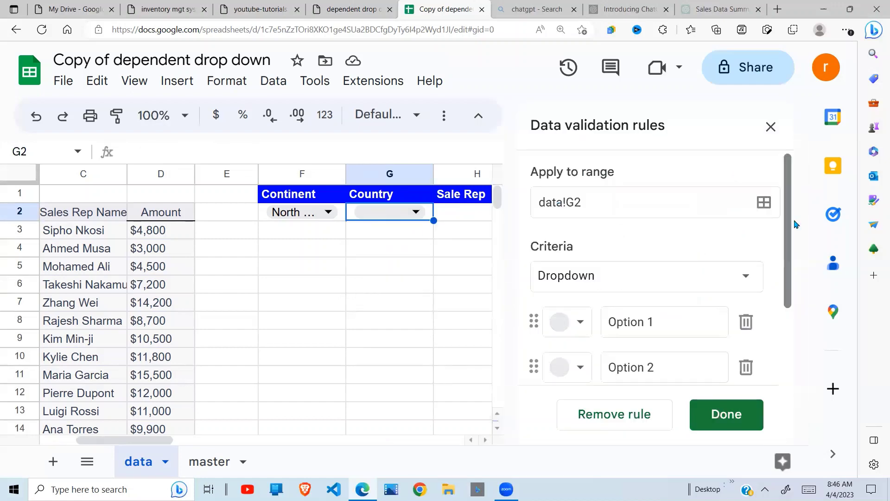
left_click_drag(791, 225, 790, 244)
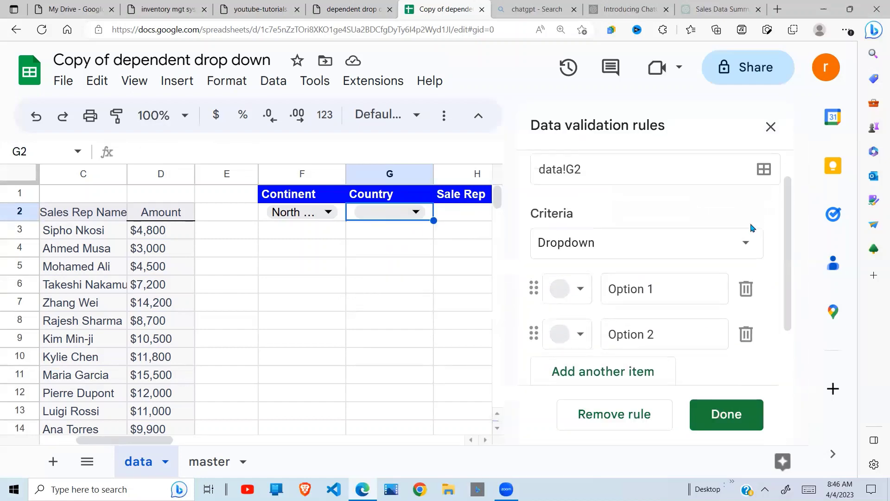
left_click(746, 243)
left_click(642, 271)
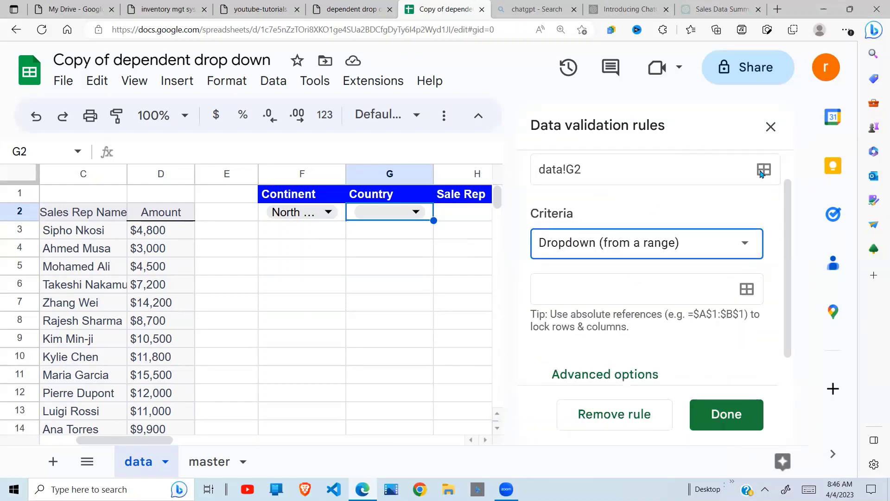
left_click(746, 288)
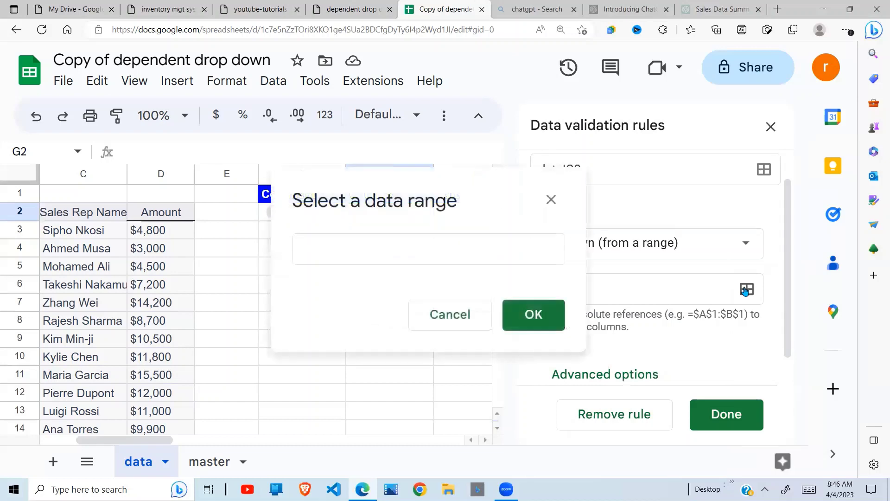
left_click(248, 253)
left_click(248, 319, "shift")
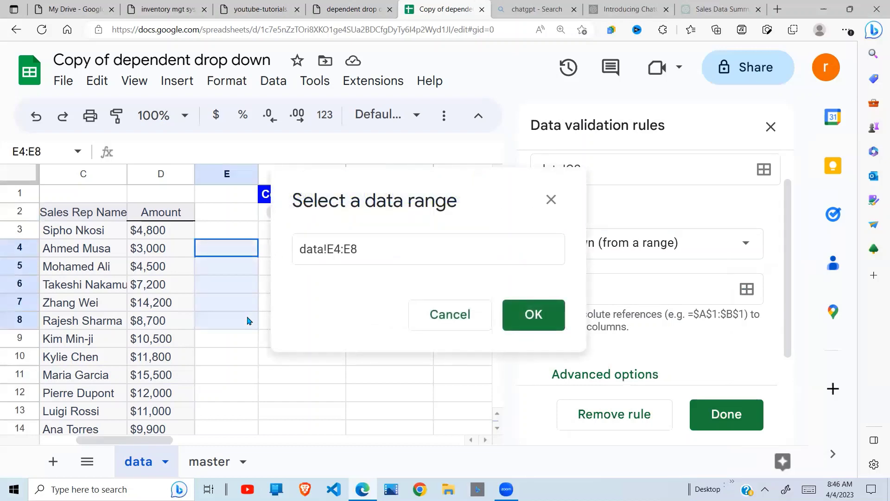
Change the source range to data!K2:K6, confirm it and close the rules panel.
left_click(337, 249)
key("BackSpace")
key("BackSpace")
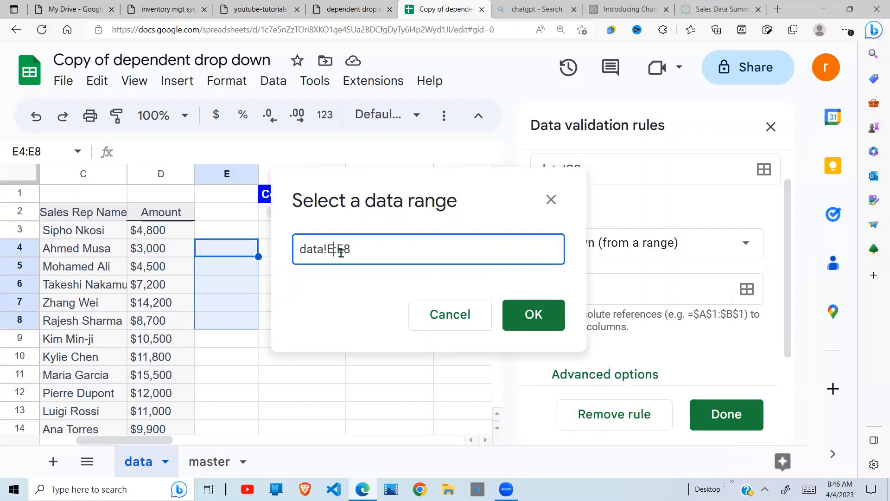
type("k2")
key("BackSpace")
key("BackSpace")
type("k6")
left_click(533, 319)
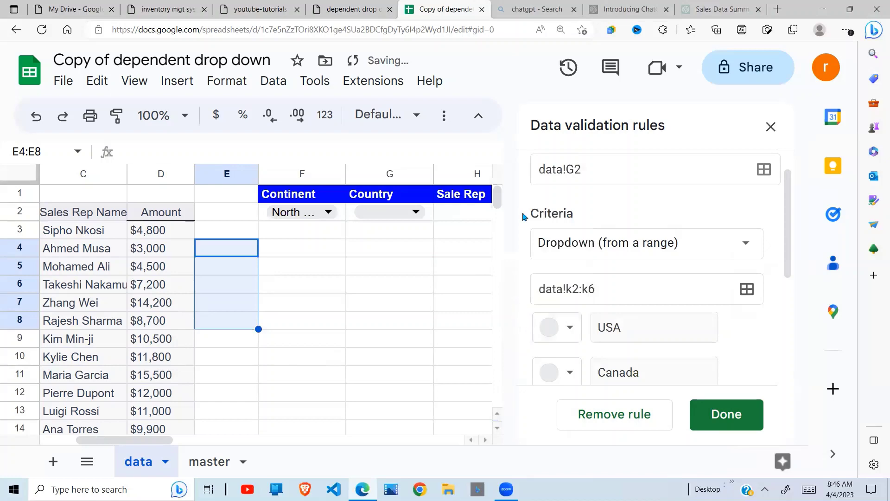
left_click(771, 127)
left_click(448, 274)
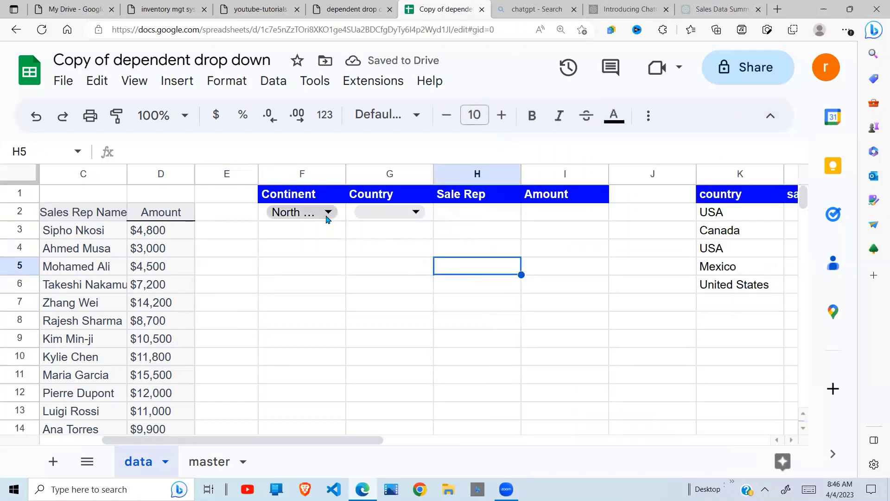
Set Continent to North America and check its filtered countries in column K and G2.
left_click(327, 213)
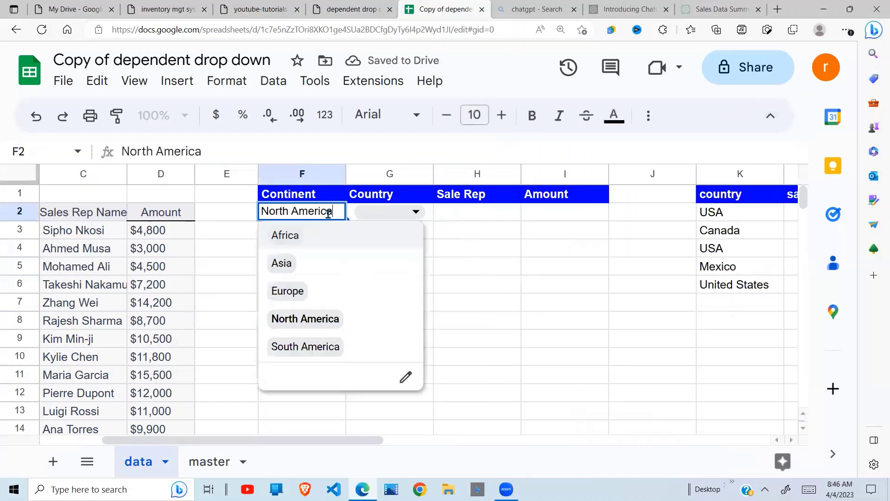
left_click(324, 324)
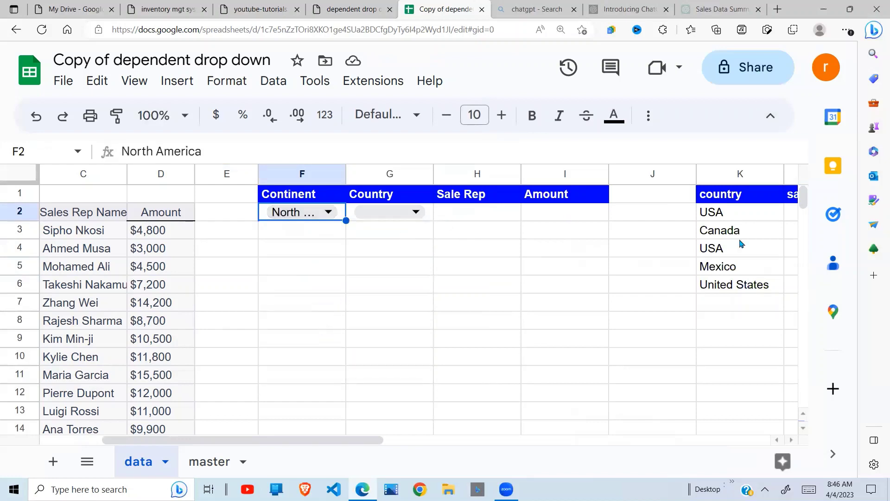
left_click_drag(735, 218, 735, 283)
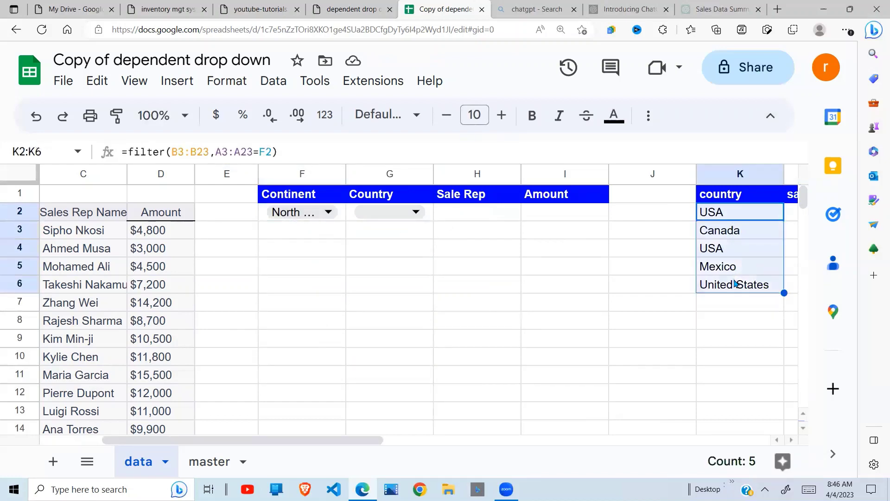
left_click(445, 235)
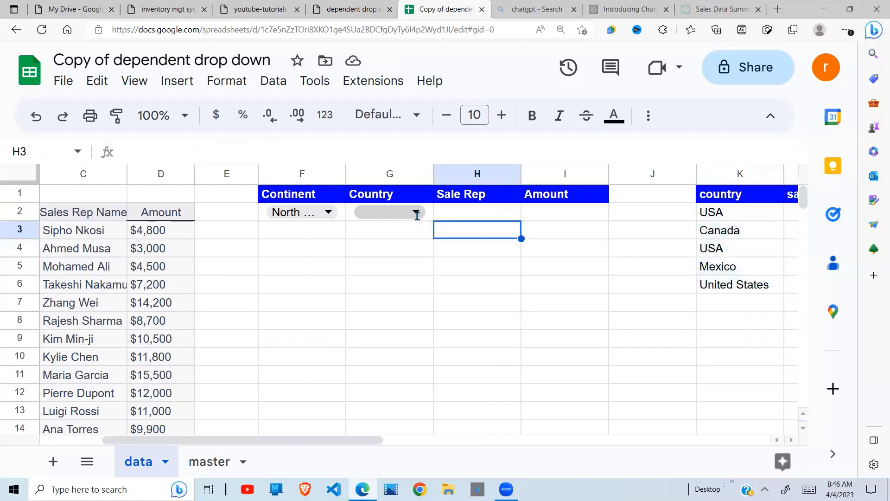
left_click(417, 213)
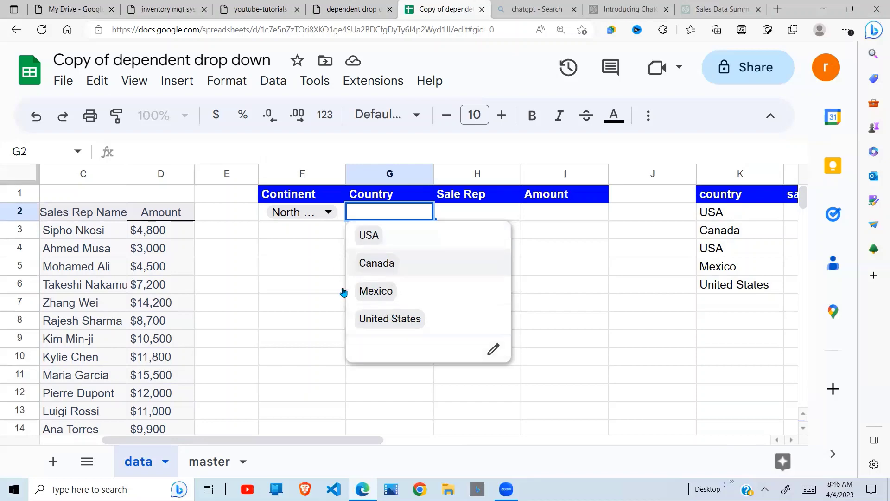
left_click(312, 266)
Switch Continent to South America, then Africa, checking G2's country options for each.
left_click(329, 213)
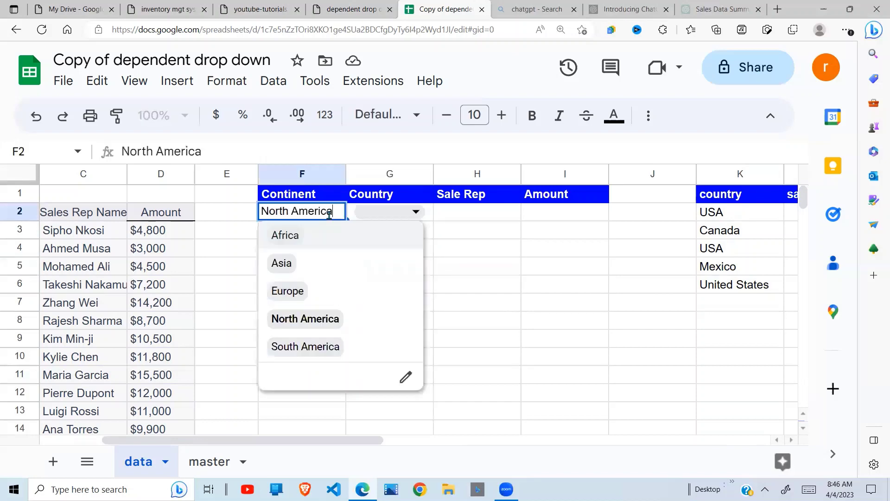
left_click(312, 348)
left_click(416, 214)
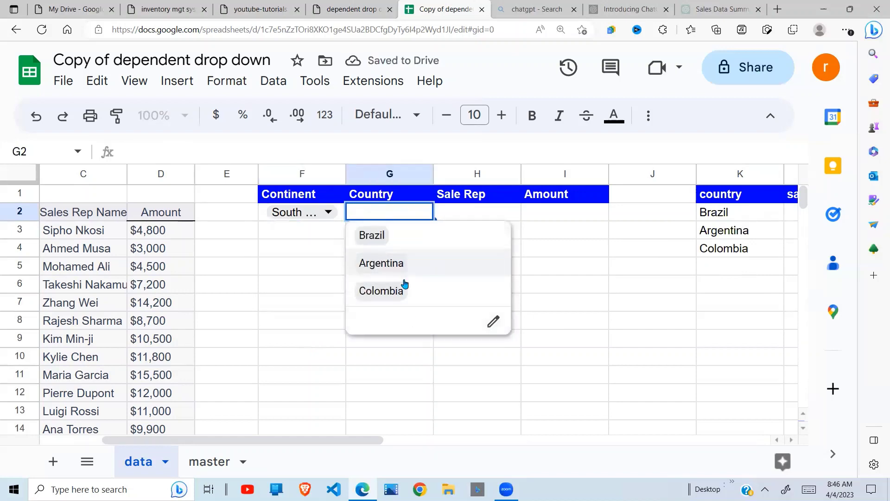
left_click(327, 212)
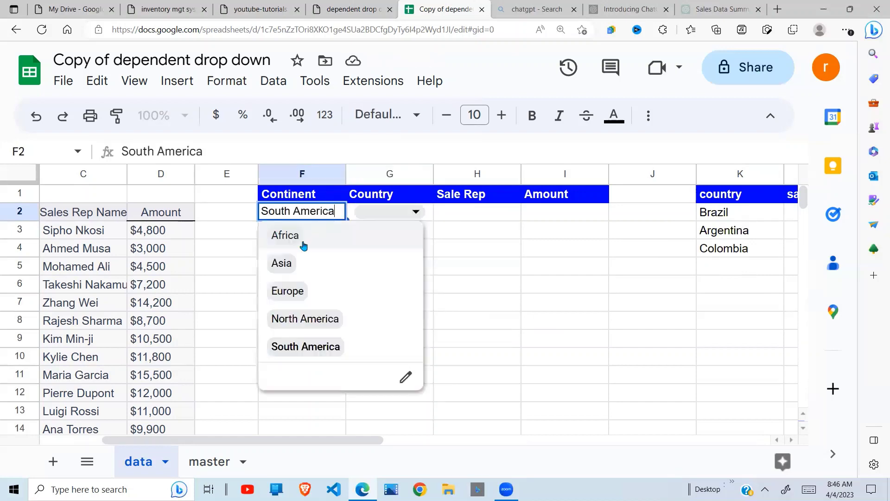
left_click(303, 237)
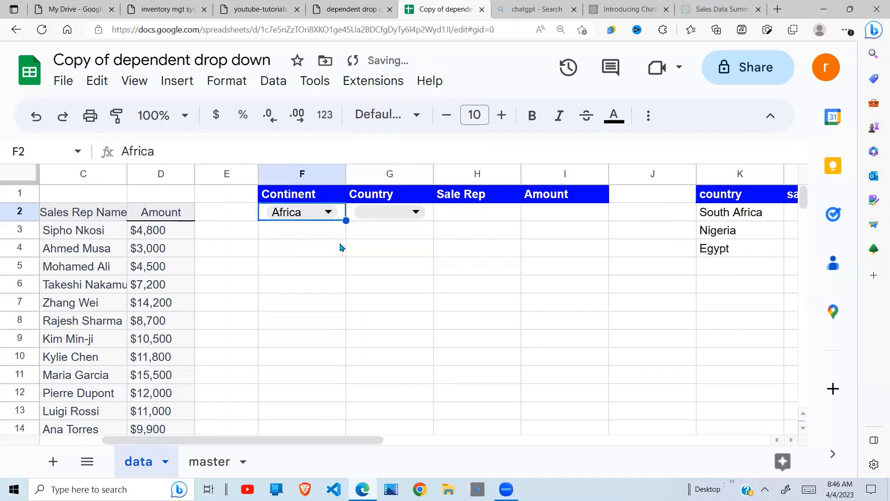
left_click(414, 216)
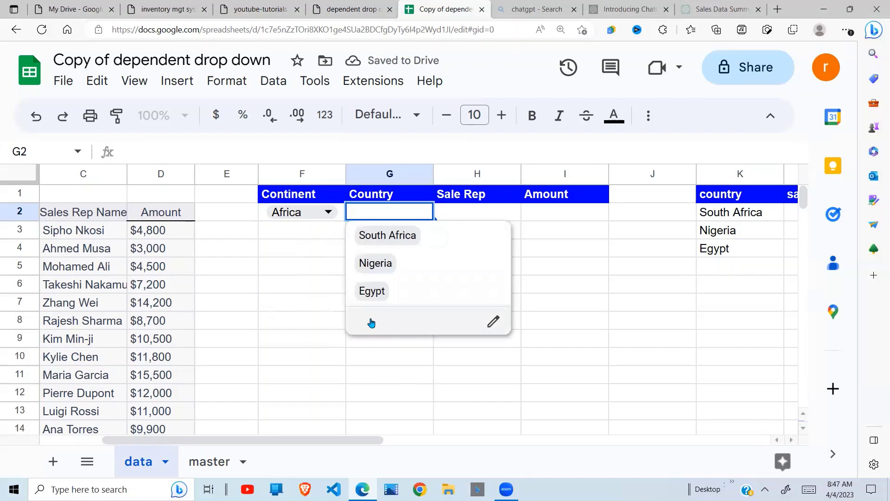
left_click(314, 281)
Choose South Africa as the Country in G2.
left_click(432, 254)
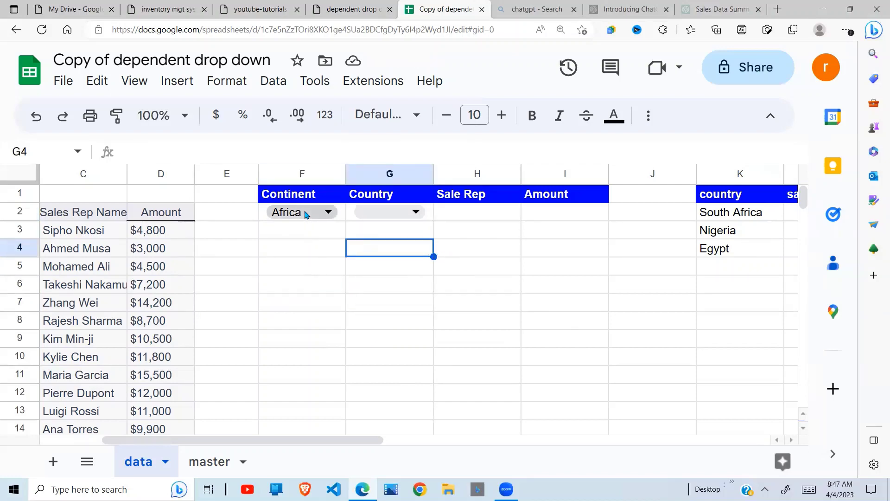
left_click(390, 214)
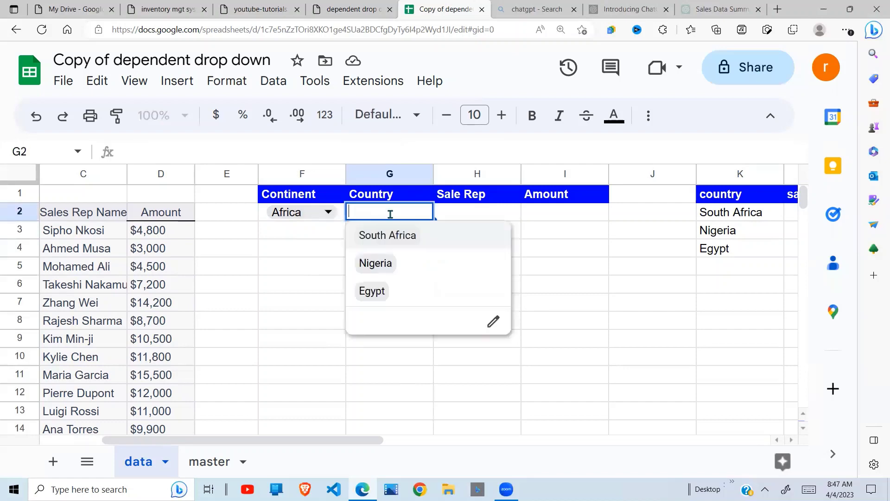
left_click(382, 239)
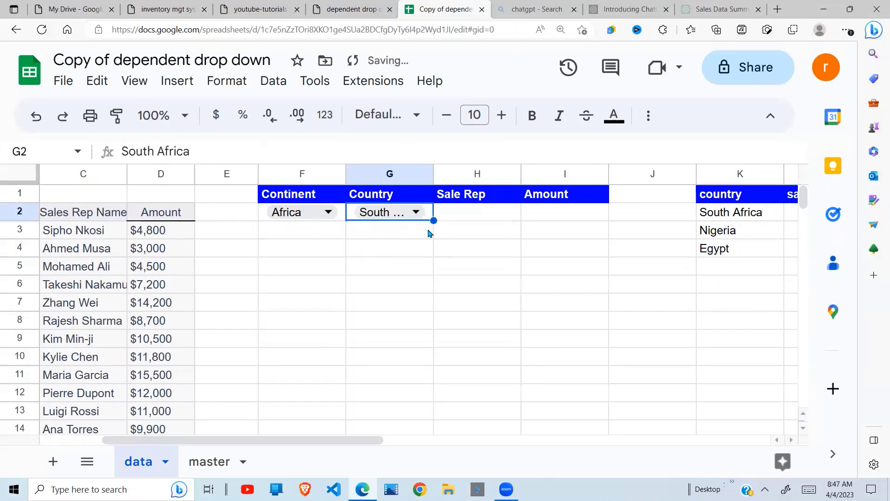
left_click(474, 219)
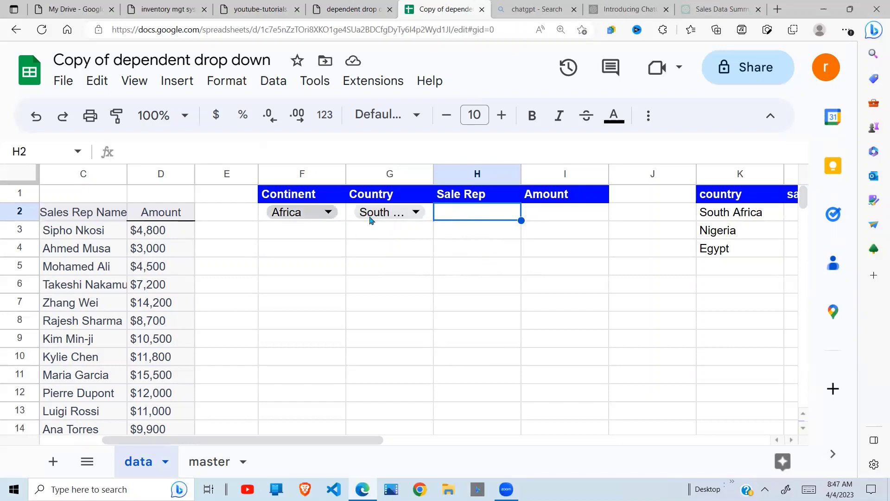
left_click(421, 214)
Check K2's country FILTER, then clear the #N/A sales-rep formula from L2.
left_click(448, 217)
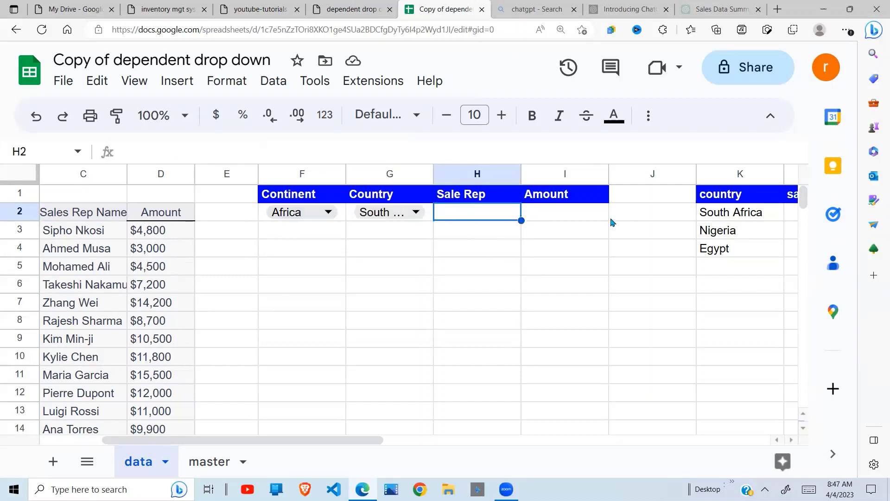
left_click(722, 217)
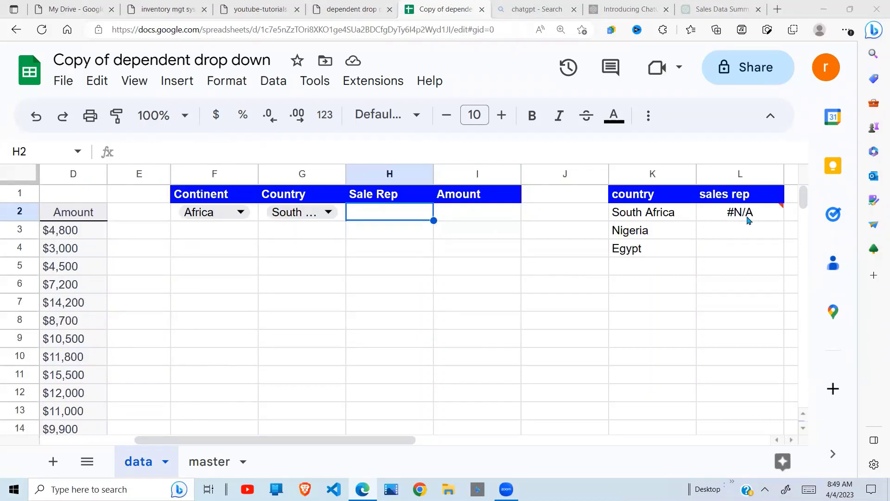
left_click(748, 221)
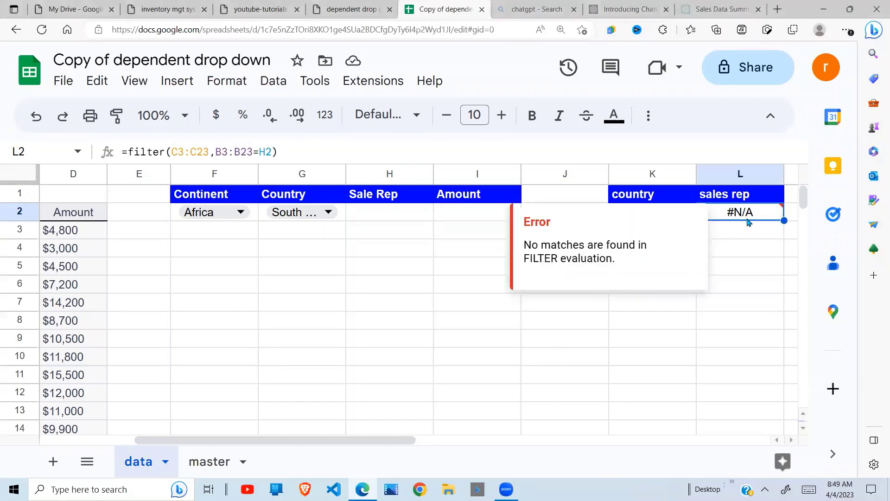
key("Delete")
left_click(741, 235)
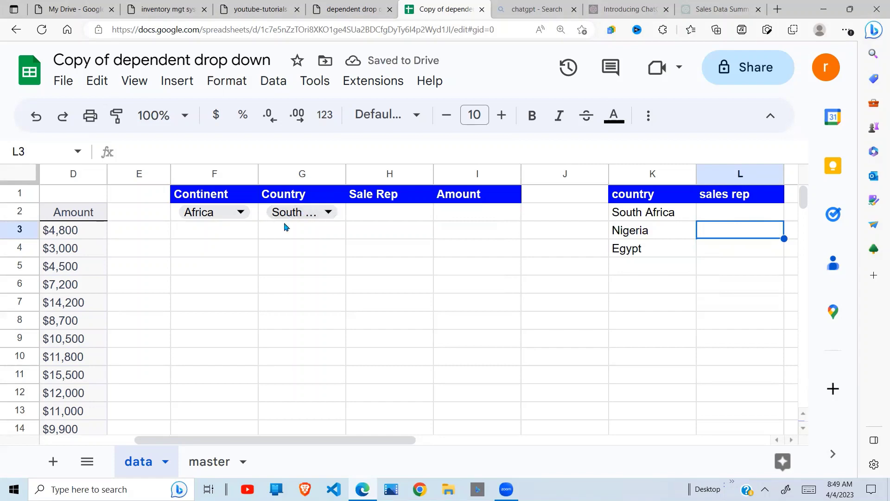
Start a FILTER formula in L2 using the sales rep names C3:C23 as the range.
left_click(724, 214)
type("=")
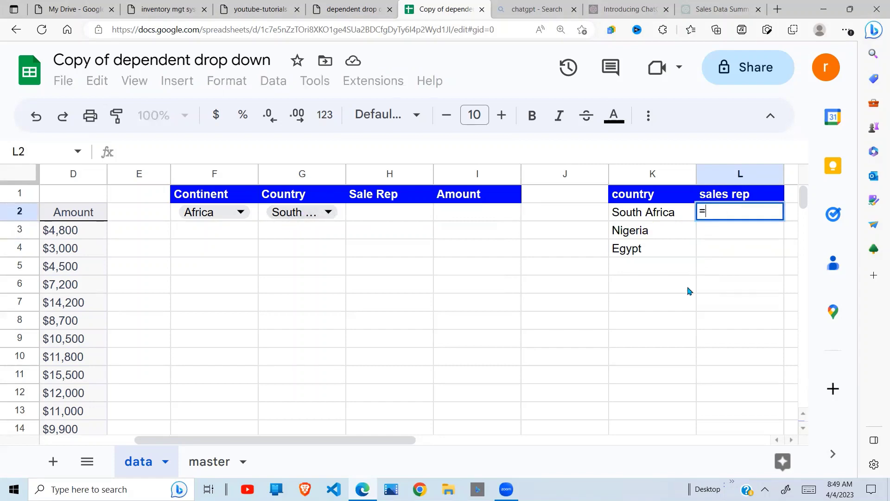
type("filter")
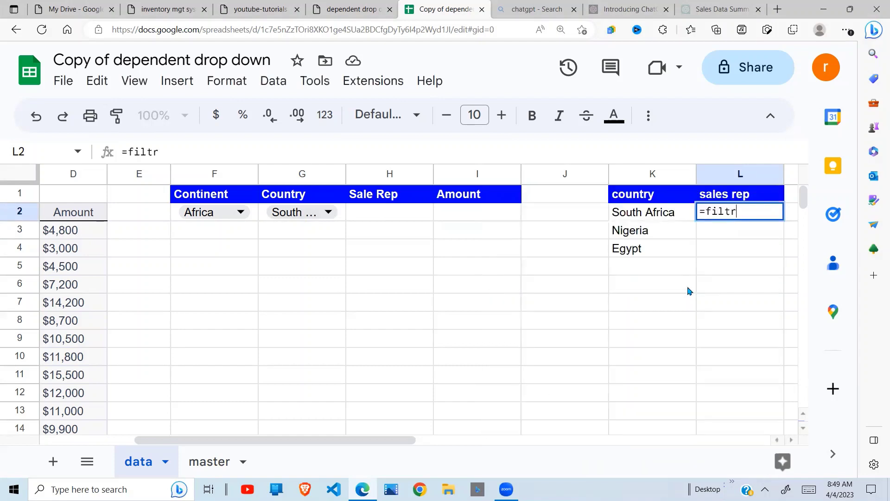
key("BackSpace")
type("er(")
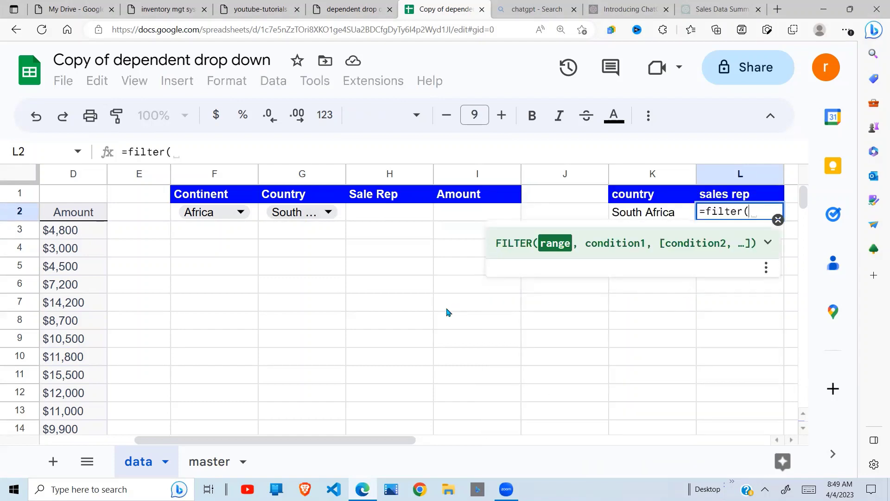
left_click_drag(224, 440, 101, 437)
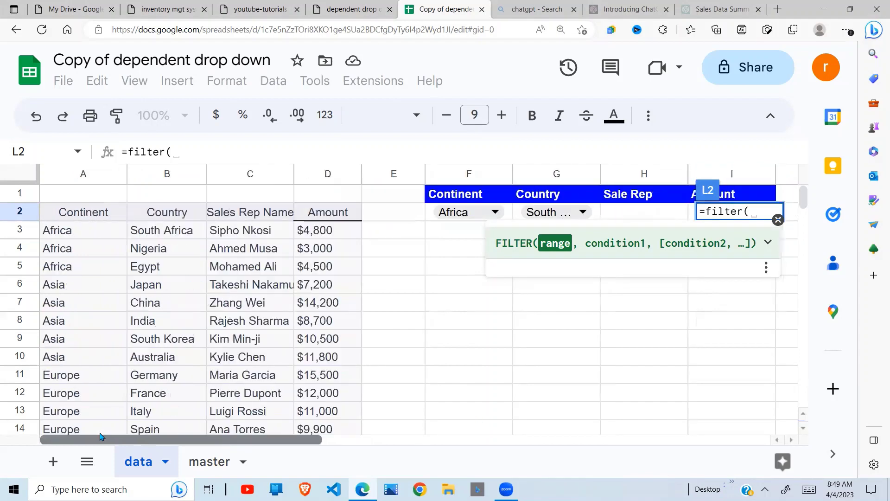
left_click_drag(246, 232, 239, 459)
left_click_drag(242, 429, 253, 382)
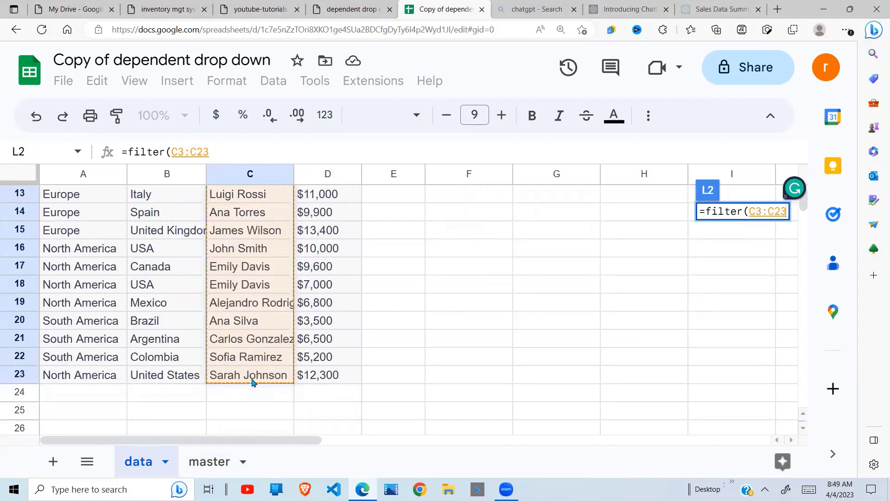
Add the condition B3:B23=G2 and commit =filter(C3:C23,B3:B23=G2).
type(",")
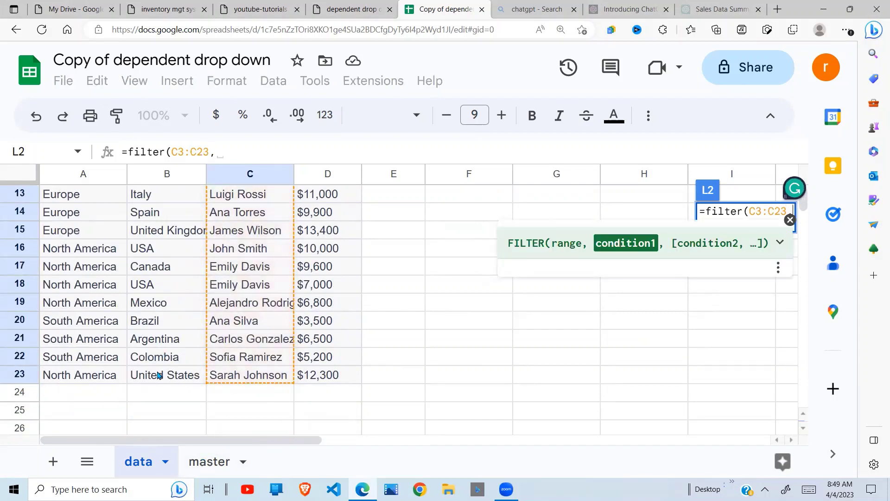
left_click_drag(161, 374, 175, 242)
type("=")
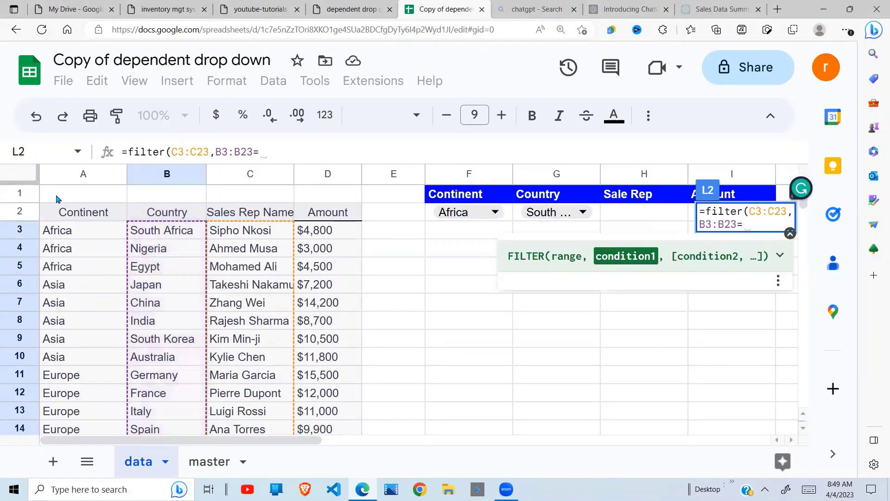
left_click(558, 218)
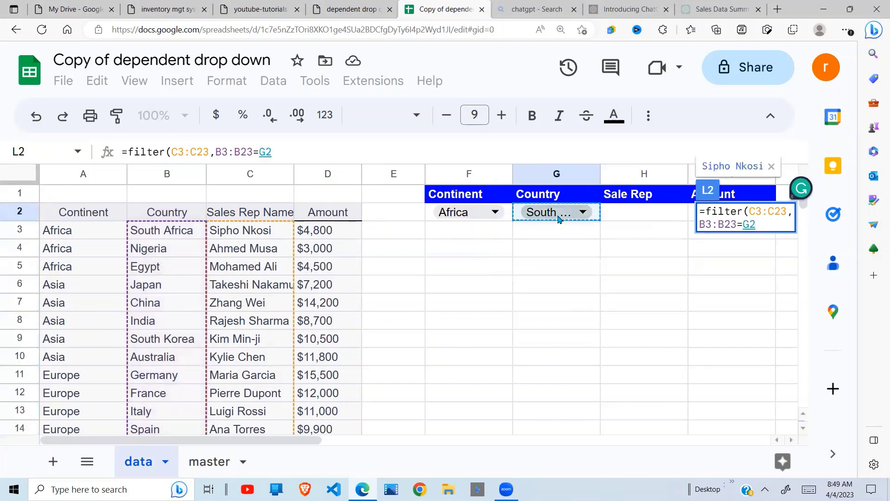
type(")")
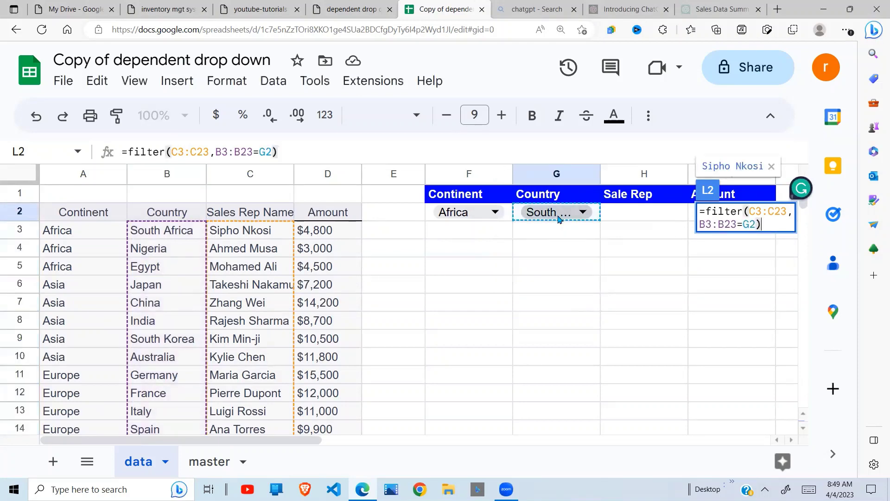
key("Return")
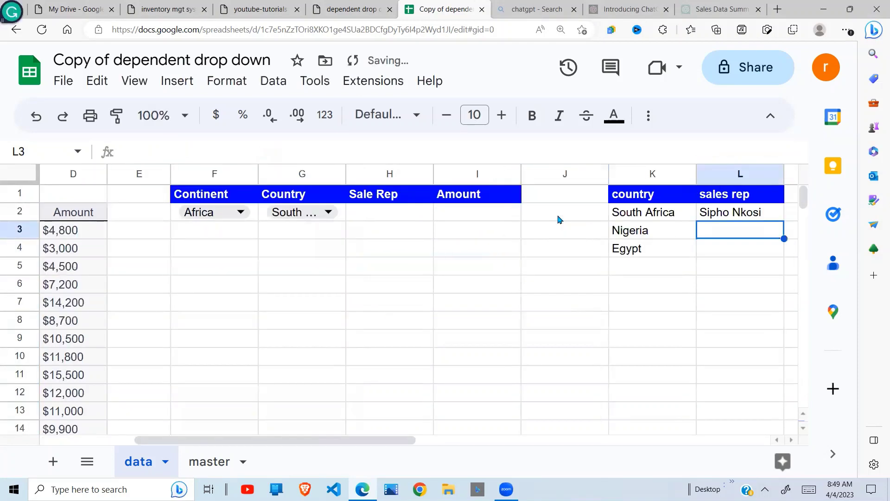
left_click(745, 217)
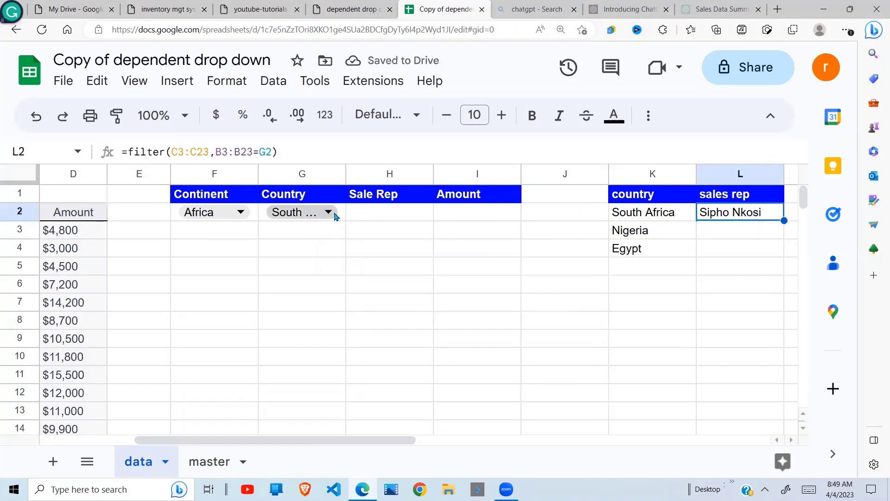
left_click(332, 214)
left_click(312, 234)
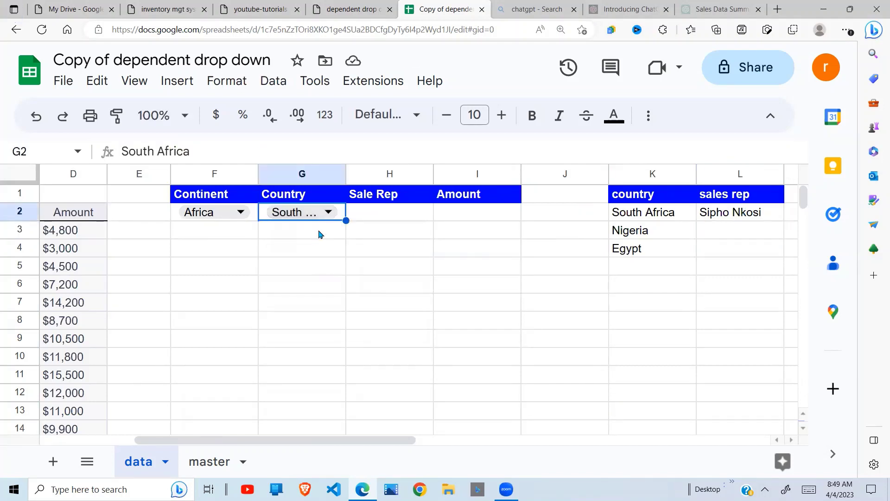
left_click(755, 216)
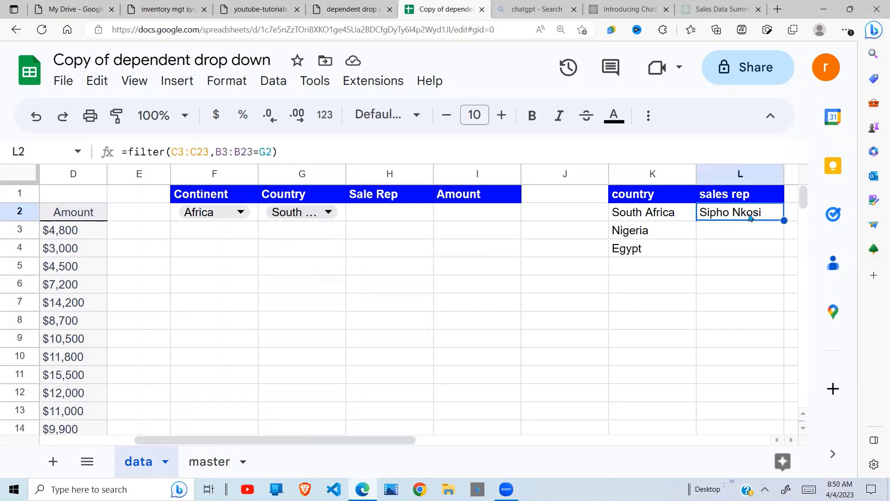
left_click(145, 308)
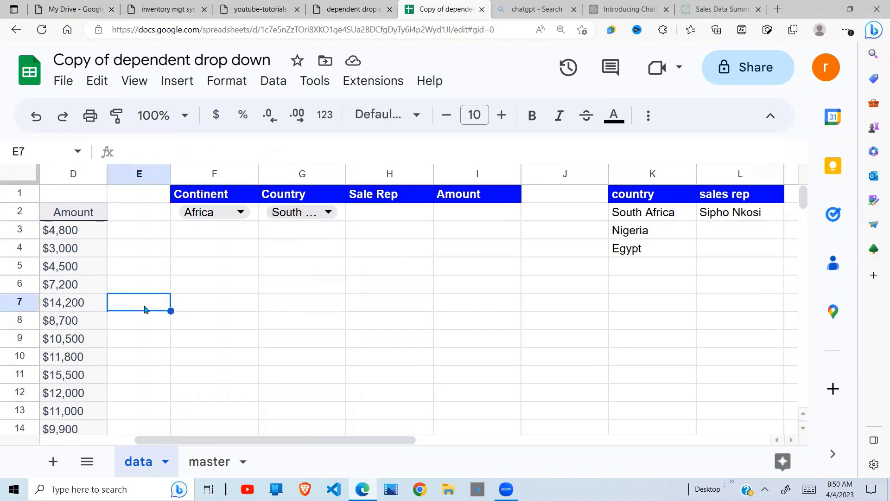
Browse the source data's Country column to find Nigeria and South Africa's sales rep.
key("Down")
key("Left")
key("Left")
key("Left")
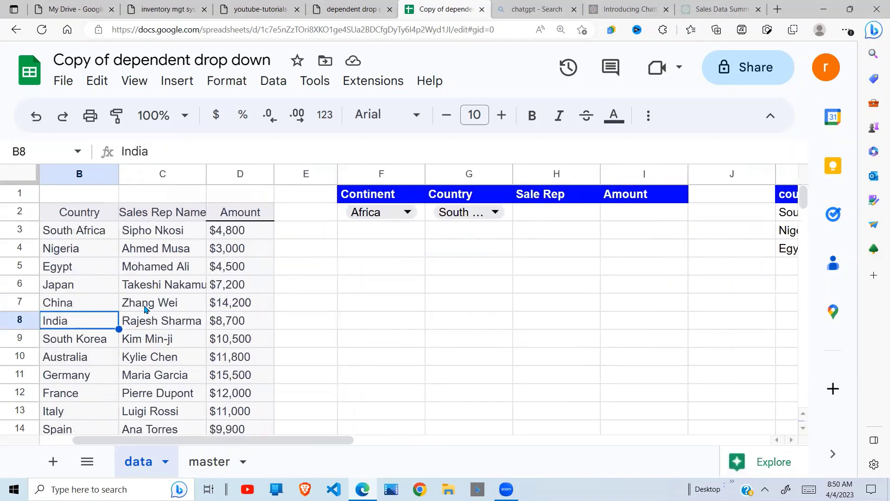
key("Left")
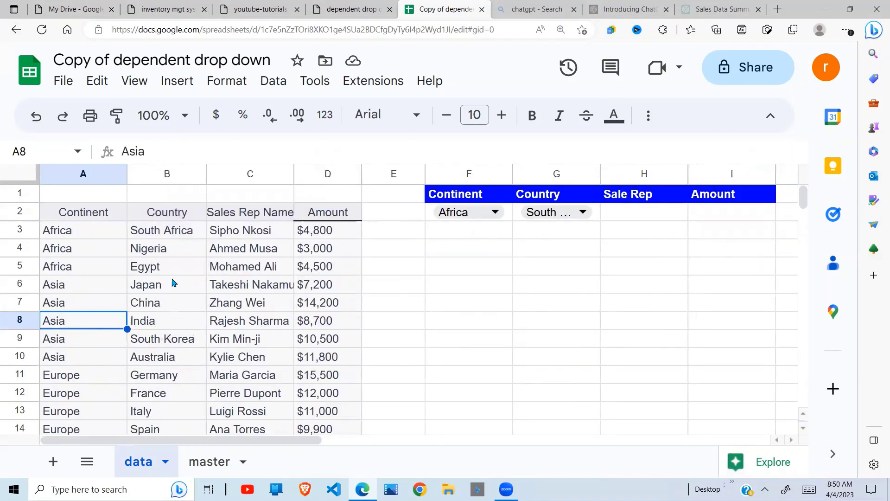
left_click(176, 237)
key("Up")
key("Up")
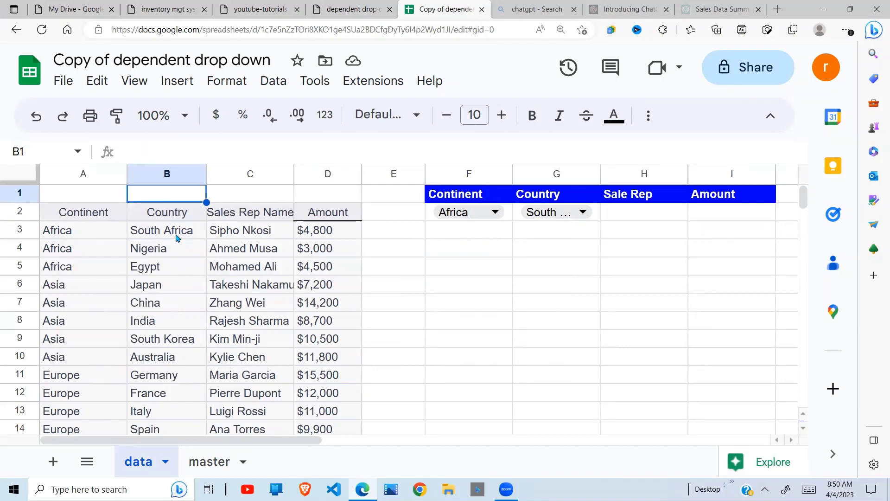
key("Down")
key("Down")
key("Down")
key("Down")
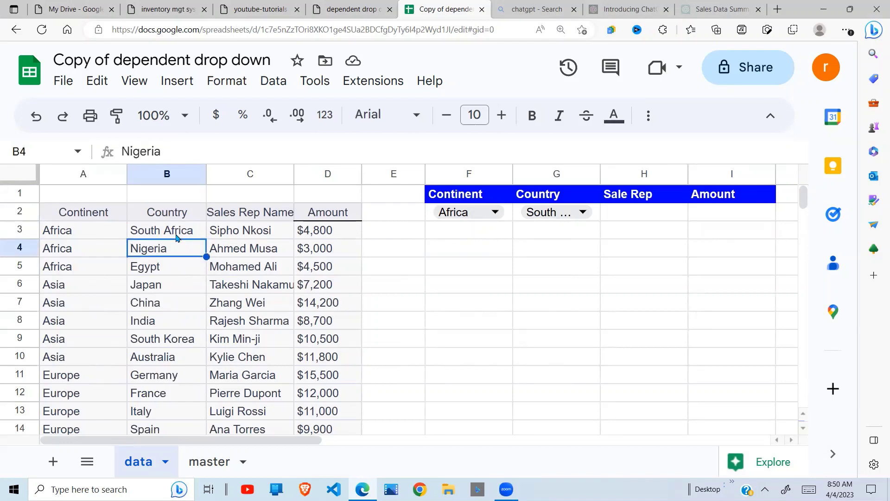
key("Down")
key("Down")
key("Down")
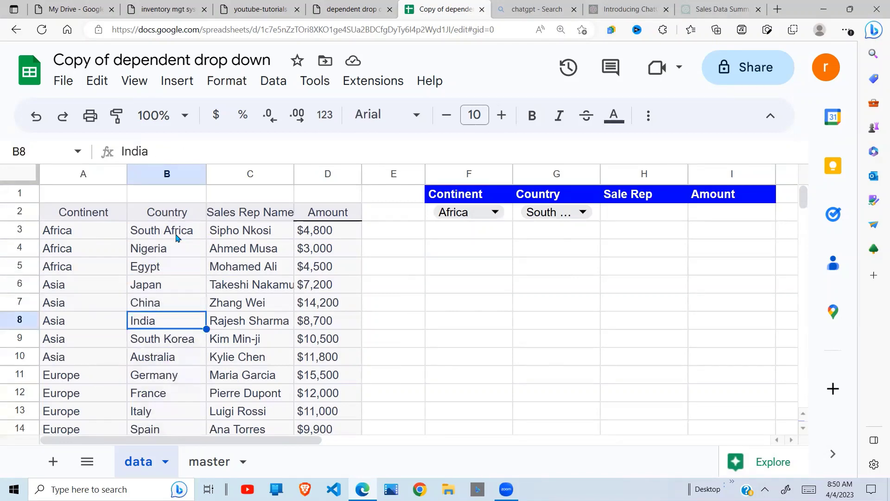
key("Up")
key("Up")
key("Up")
key("Up")
key("Up")
key("Right")
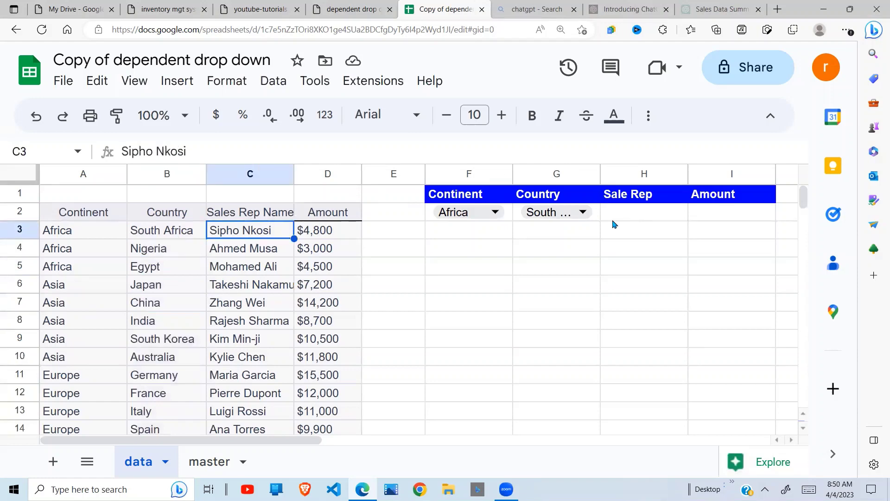
Choose Nigeria as the Country in G2 and check L2's sales rep result.
left_click(581, 214)
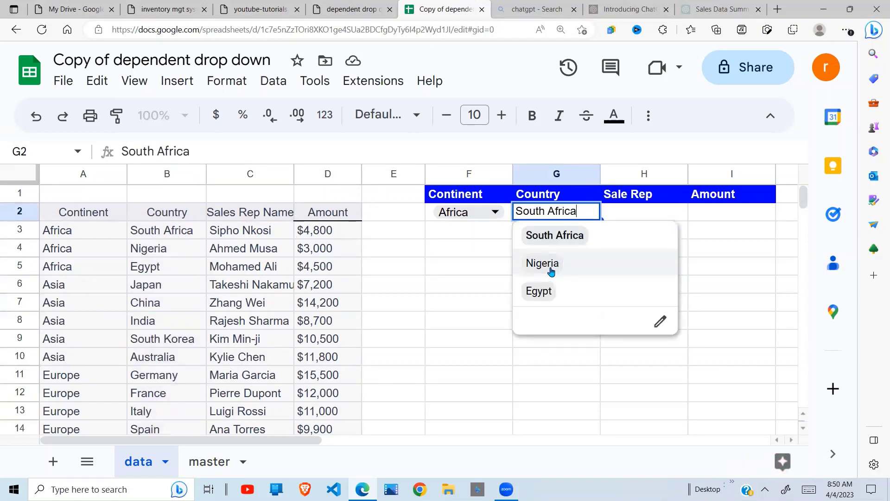
left_click(555, 269)
left_click(574, 246)
left_click(649, 219)
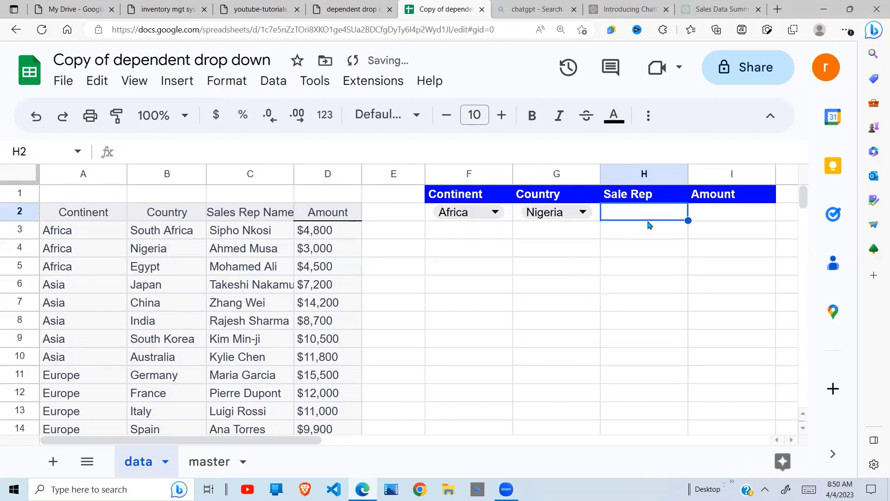
key("Right")
key("Right")
key("Right")
key("Right")
key("Right")
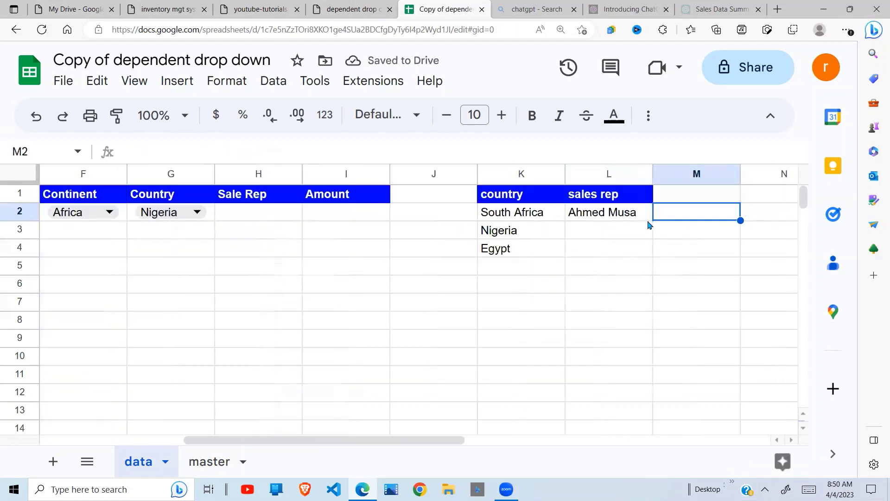
left_click(624, 211)
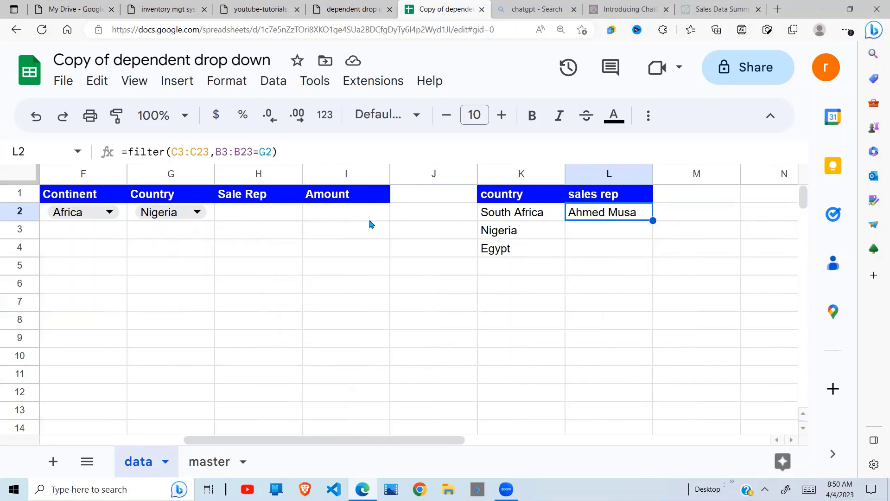
left_click(246, 220)
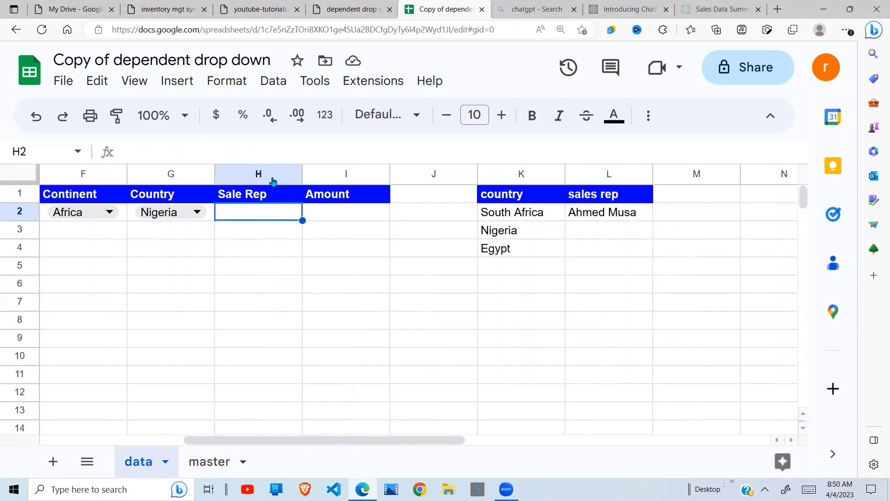
Insert a dropdown in H2 and open its validation rule for editing.
left_click(186, 83)
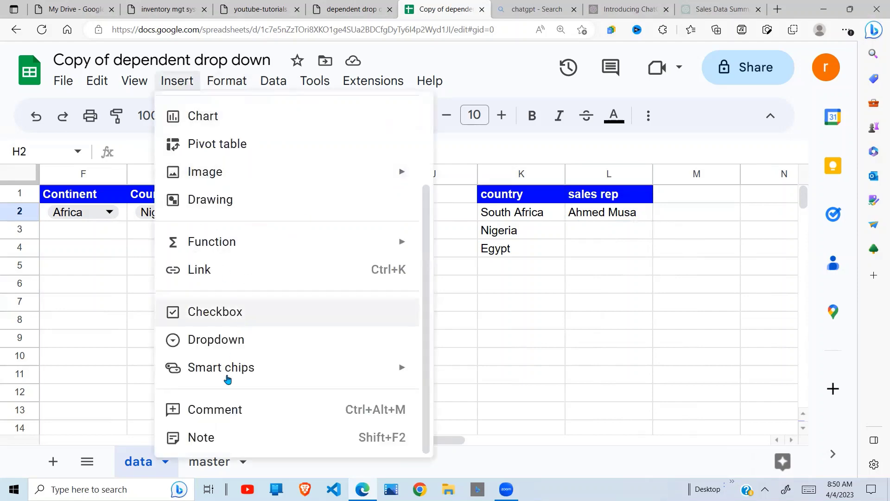
left_click(229, 342)
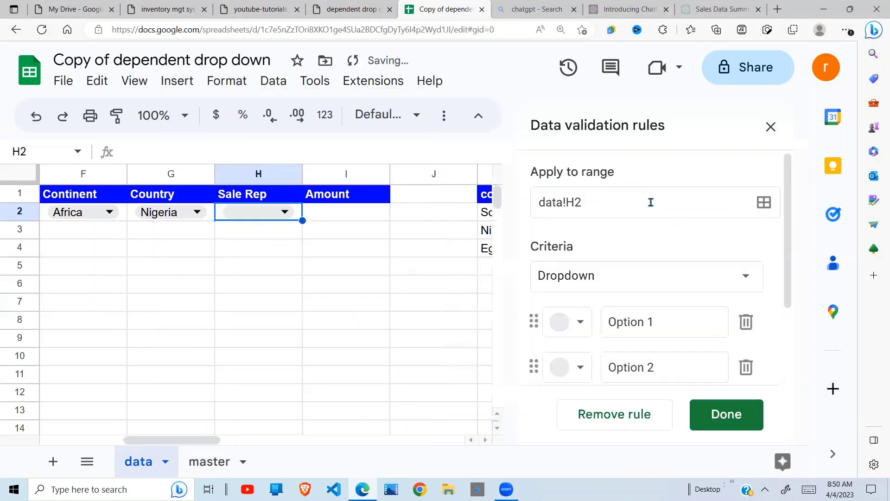
left_click(769, 126)
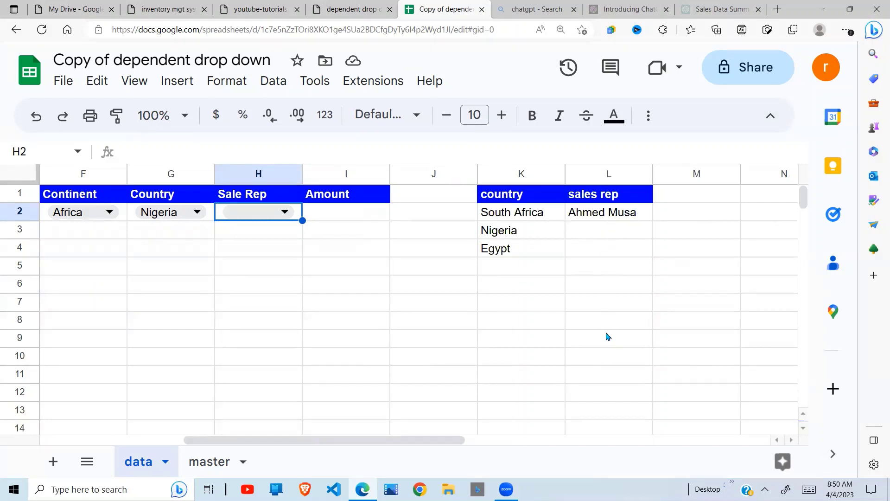
left_click(285, 212)
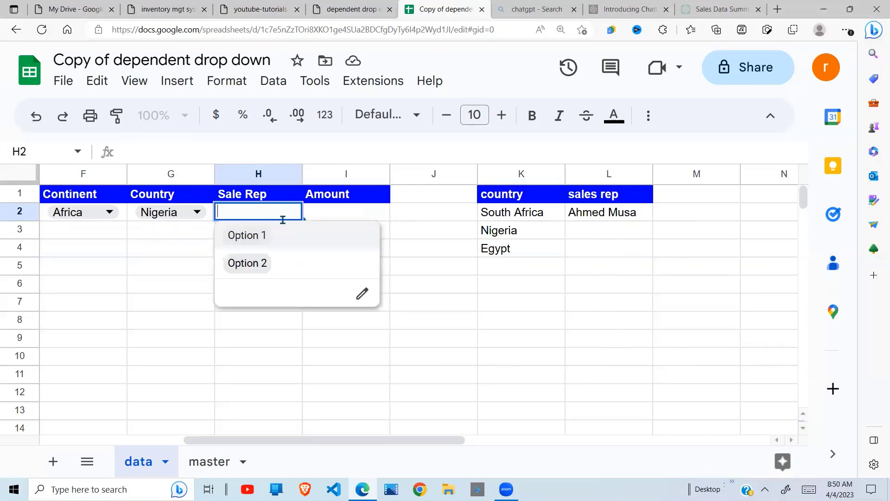
left_click(362, 296)
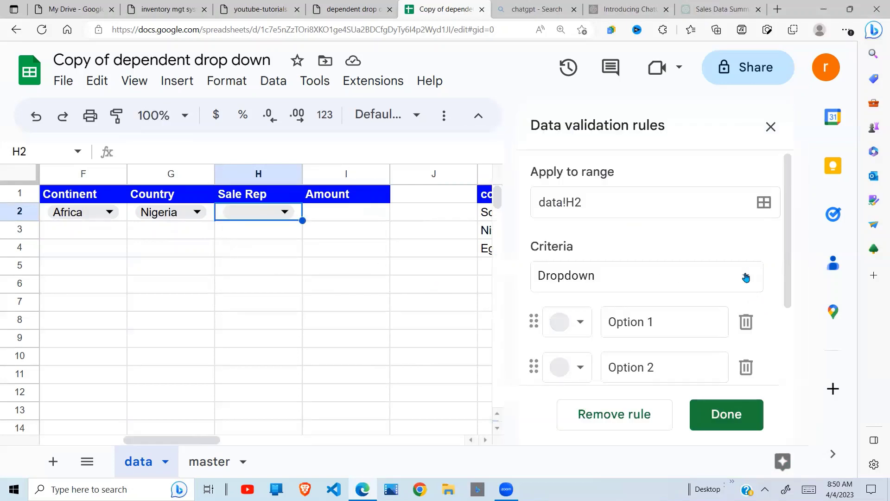
Set the H2 rule to Dropdown (from a range) with source data!L2:L10.
left_click(746, 277)
left_click(653, 305)
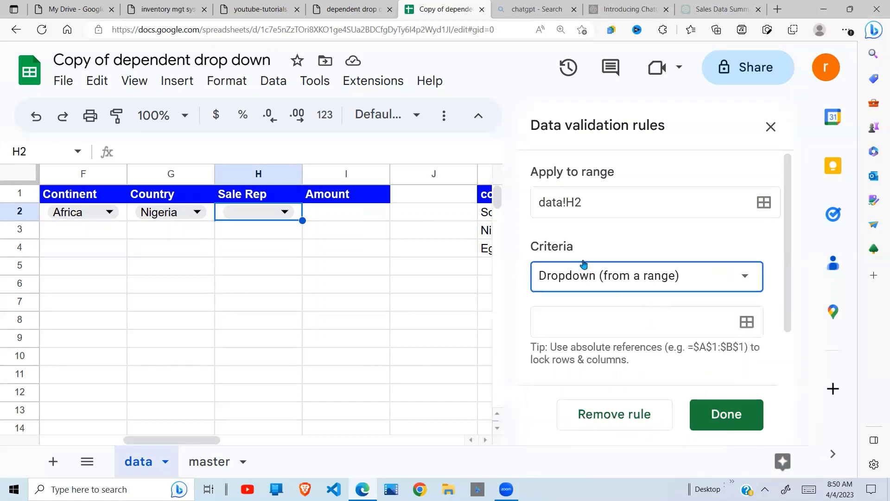
left_click(747, 321)
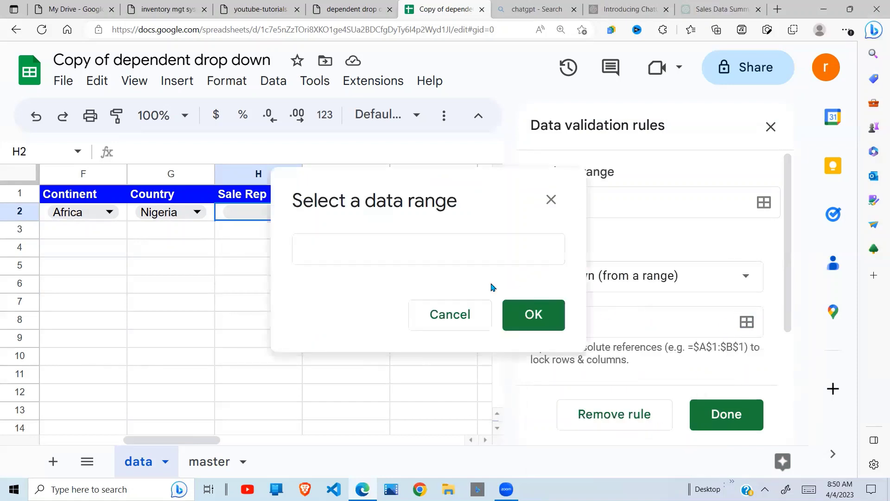
left_click_drag(197, 249, 181, 284)
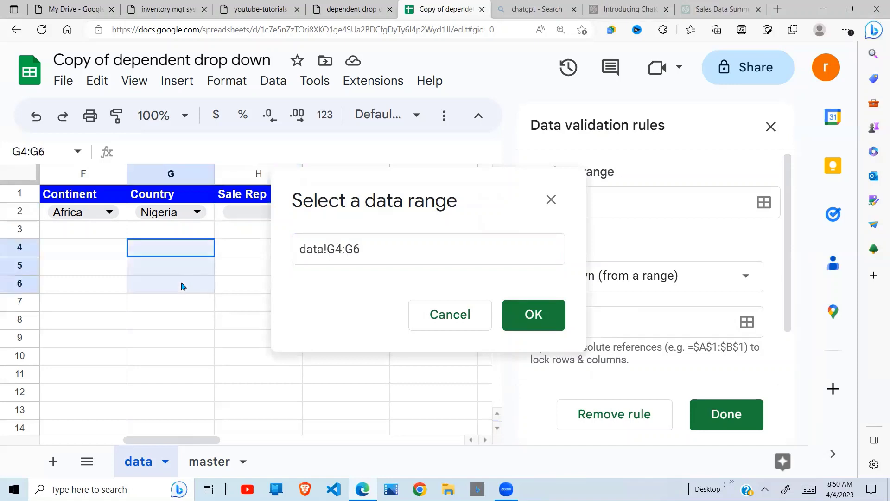
left_click(336, 250)
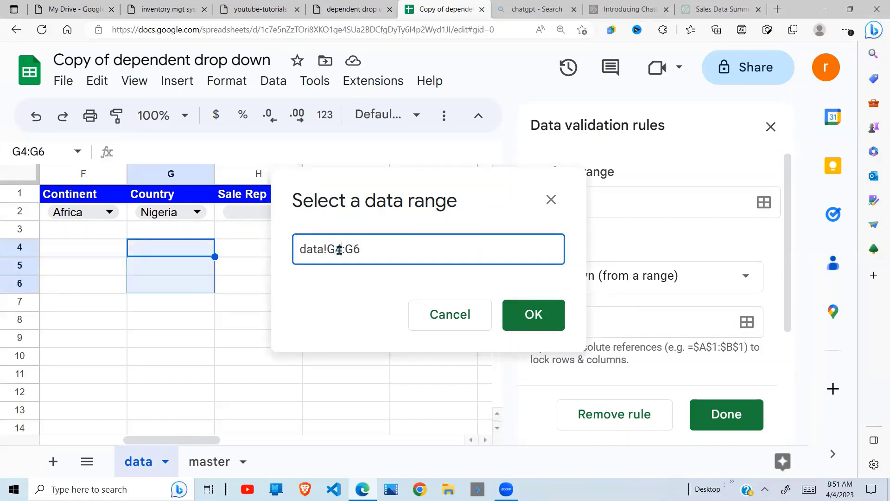
key("BackSpace")
key("BackSpace")
type("I2")
left_click(358, 251)
key("BackSpace")
left_click(528, 319)
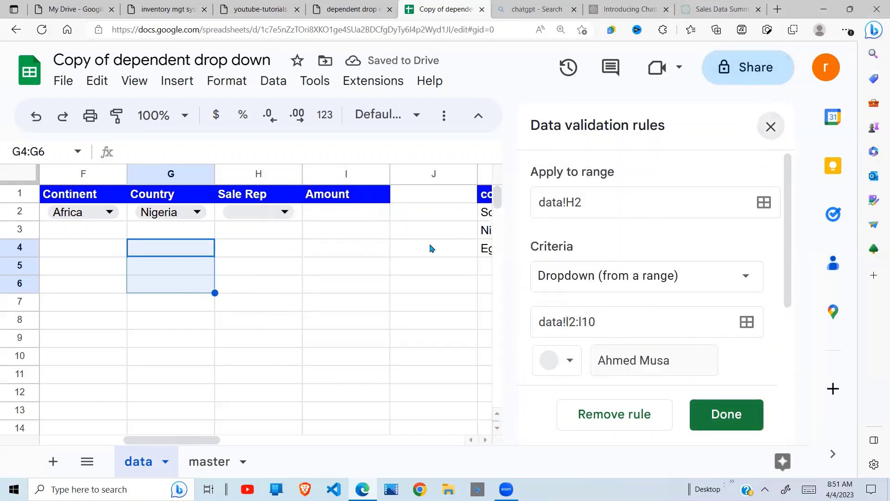
Keep Nigeria in G2 and choose the Nigerian sales rep in the H2 dropdown.
left_click(399, 271)
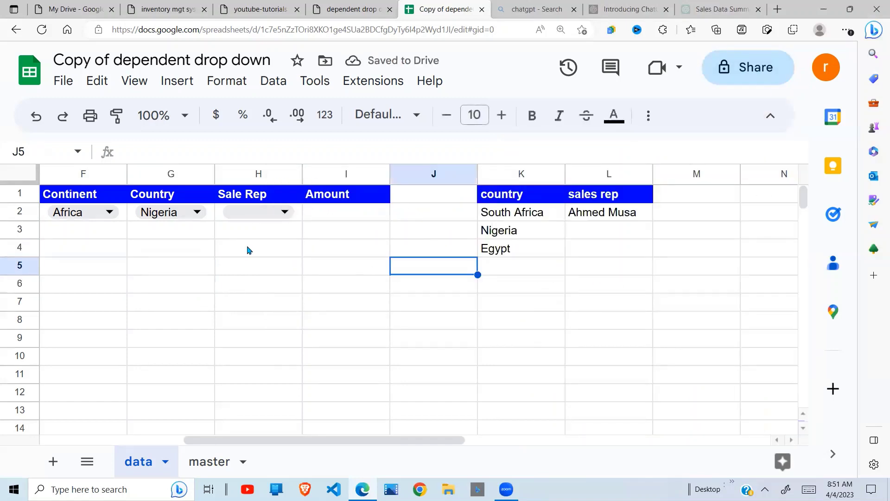
left_click(198, 210)
left_click(172, 260)
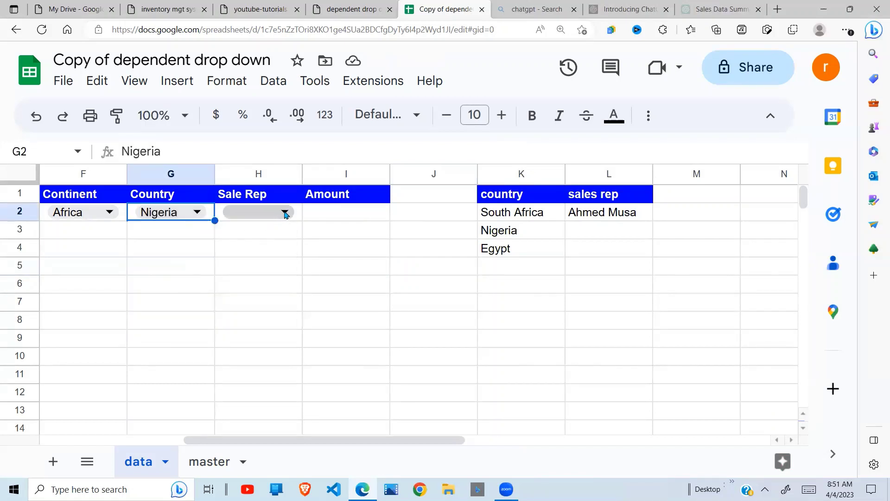
left_click(285, 214)
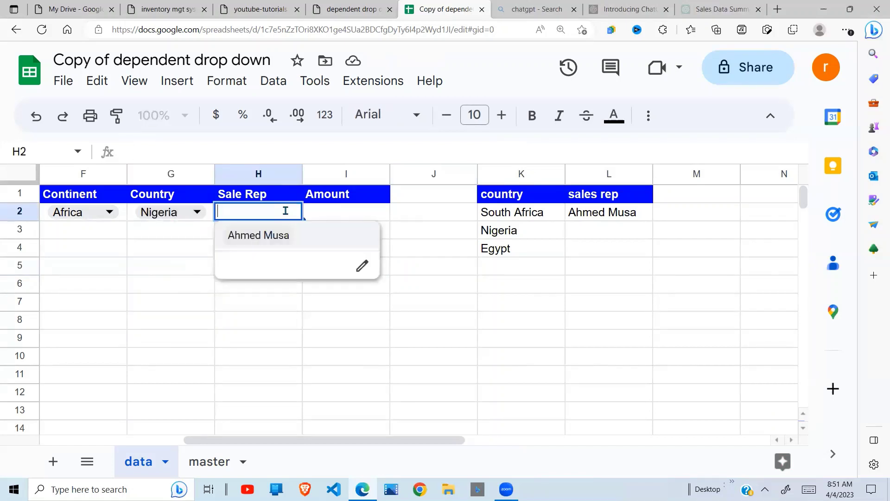
left_click(266, 236)
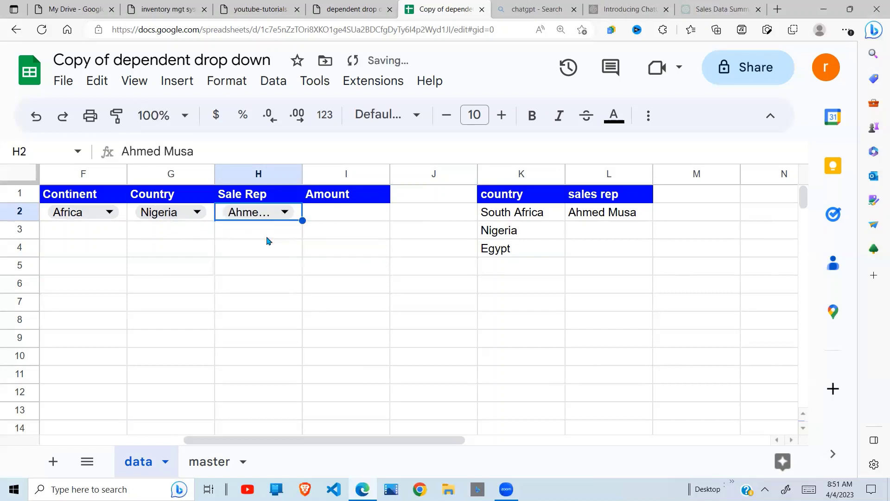
left_click(344, 211)
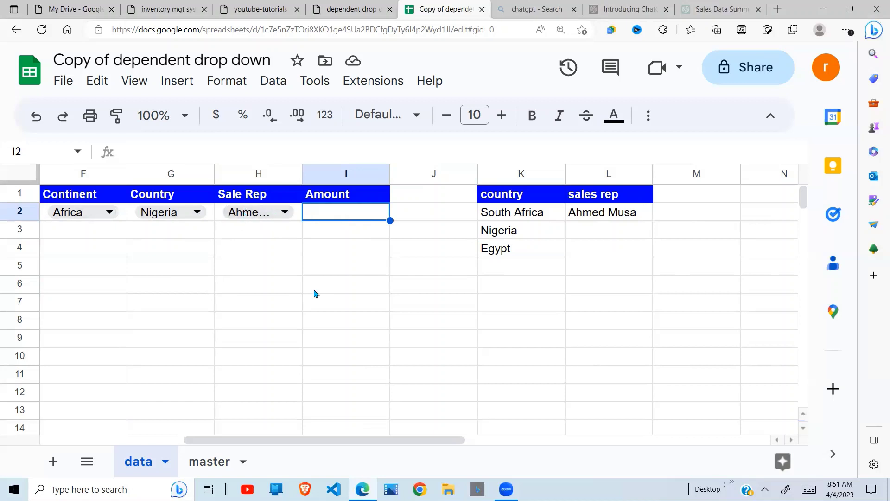
Start I2's FILTER with amounts D3:D23 and the condition A3:A23=F2.
type("=fi")
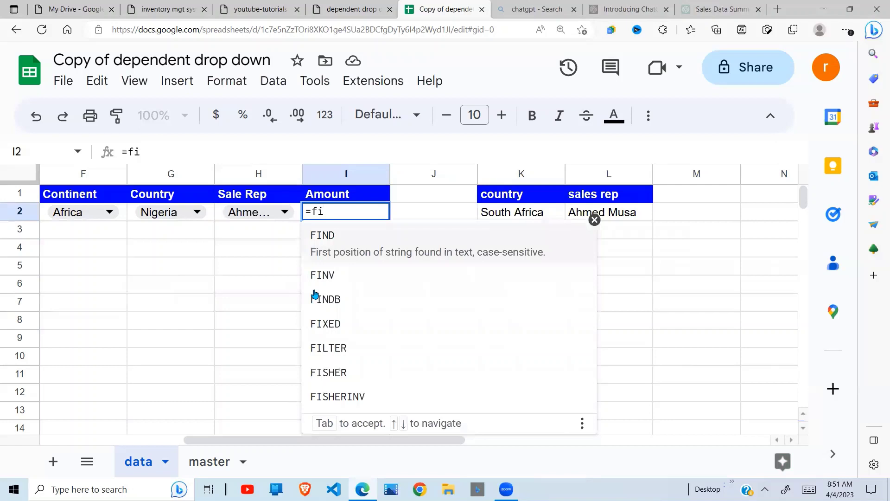
type("lter")
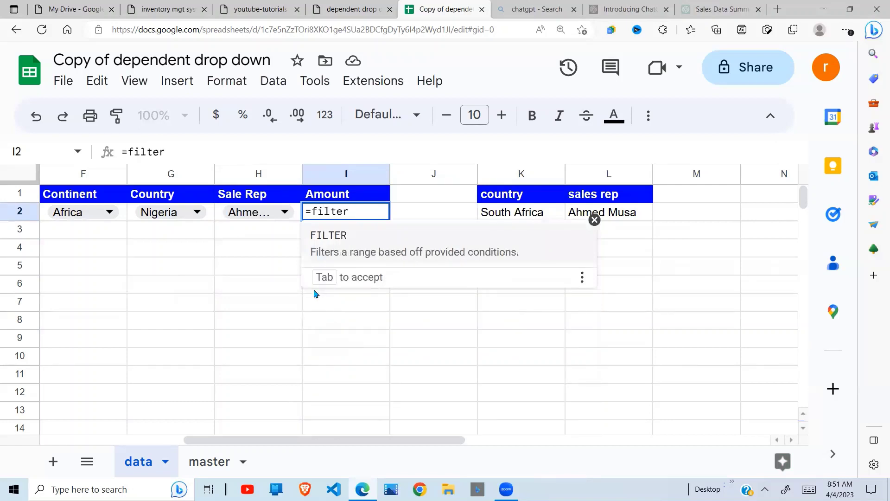
type("(")
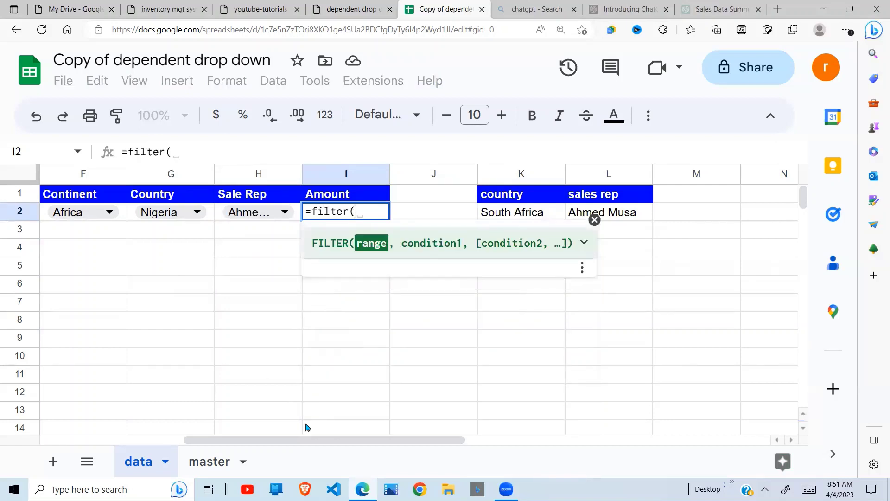
scroll(308, 427, "left", 5)
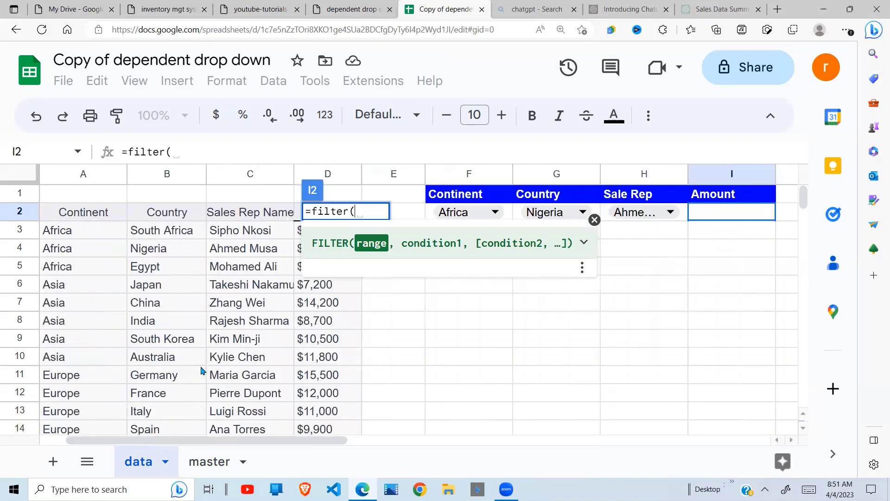
left_click_drag(299, 233, 301, 382)
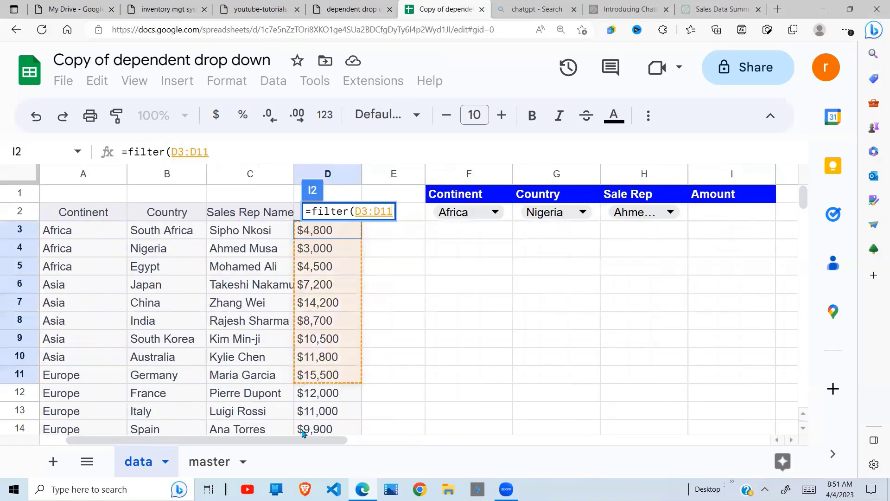
left_click_drag(302, 432, 338, 308)
type(",")
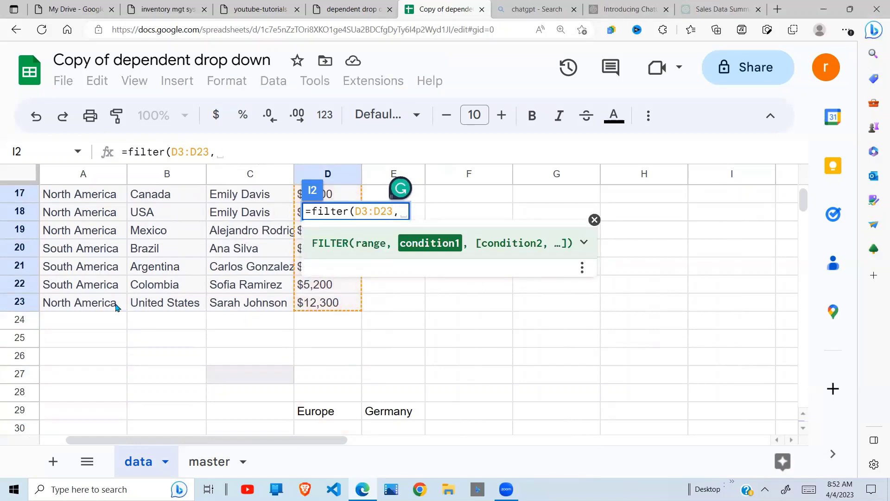
left_click_drag(110, 308, 108, 232)
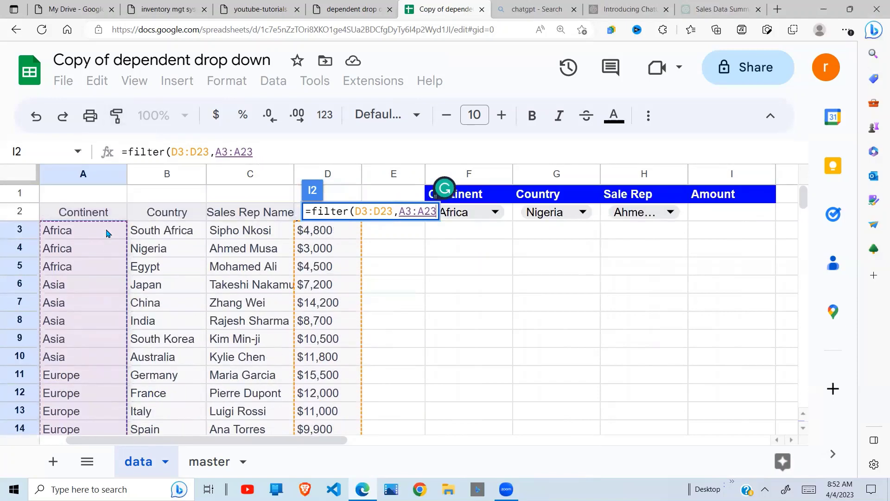
type("=")
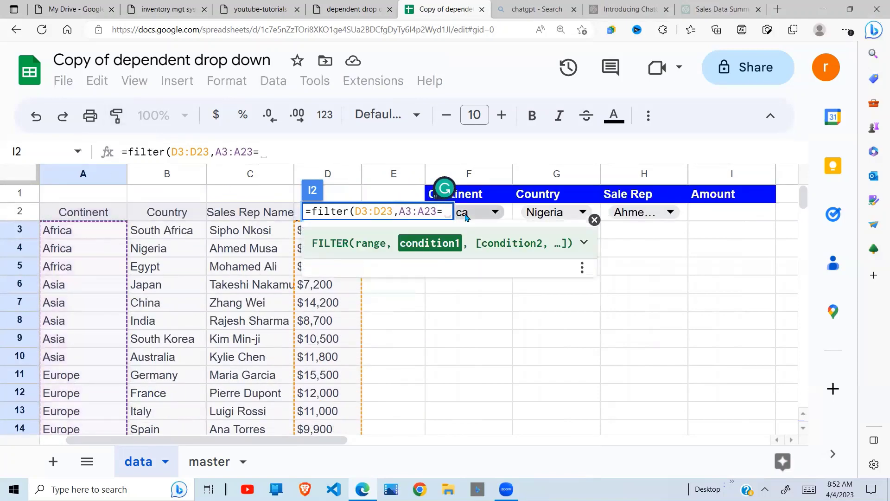
left_click(481, 217)
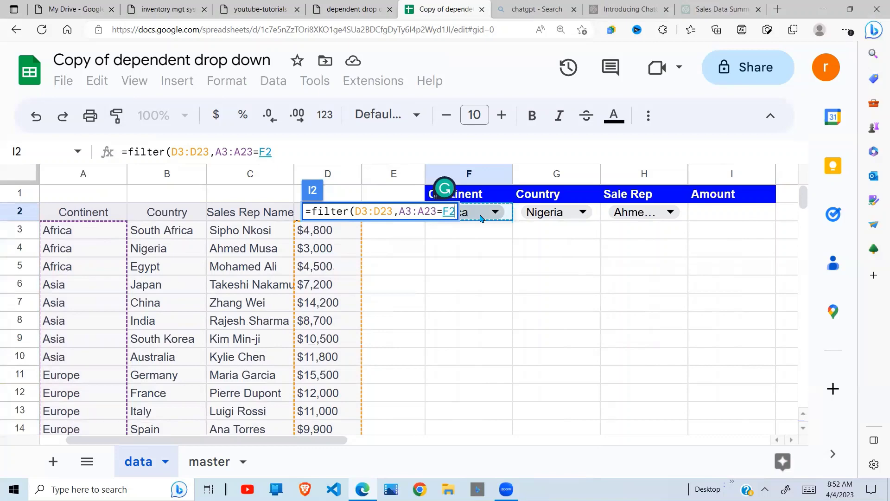
type(",")
Add conditions B3:B23=G2 and C3:C23=H2 and commit, returning $3,000.
left_click(184, 232)
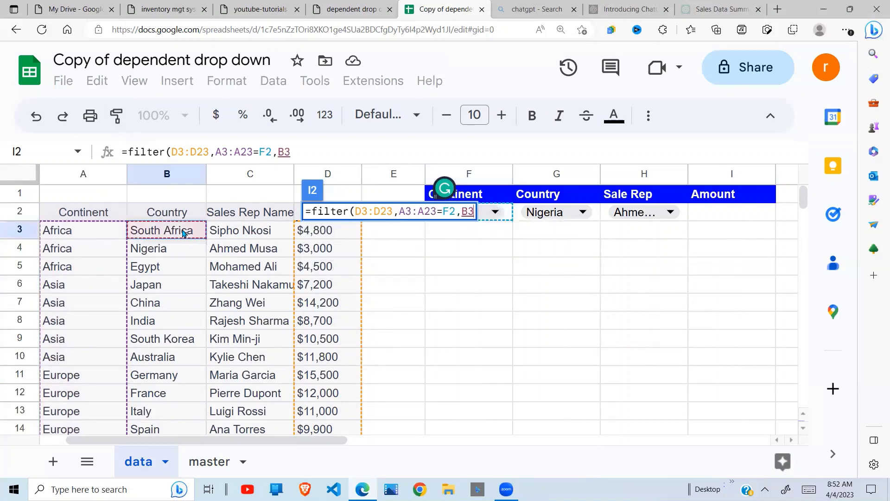
left_click_drag(186, 445, 186, 413)
type("=")
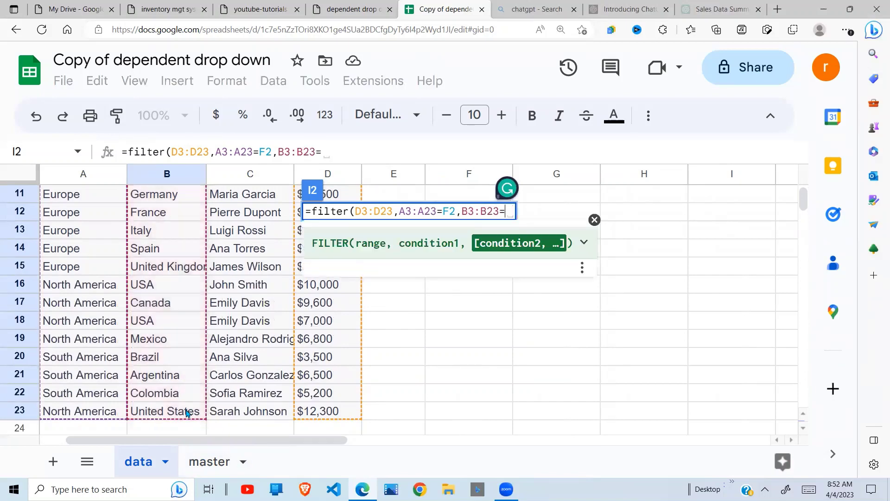
scroll(802, 200, "up", 3)
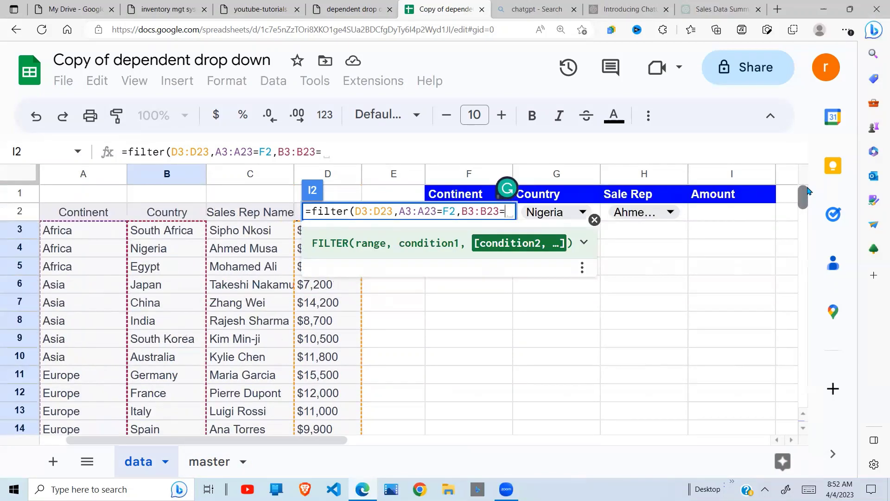
left_click(558, 218)
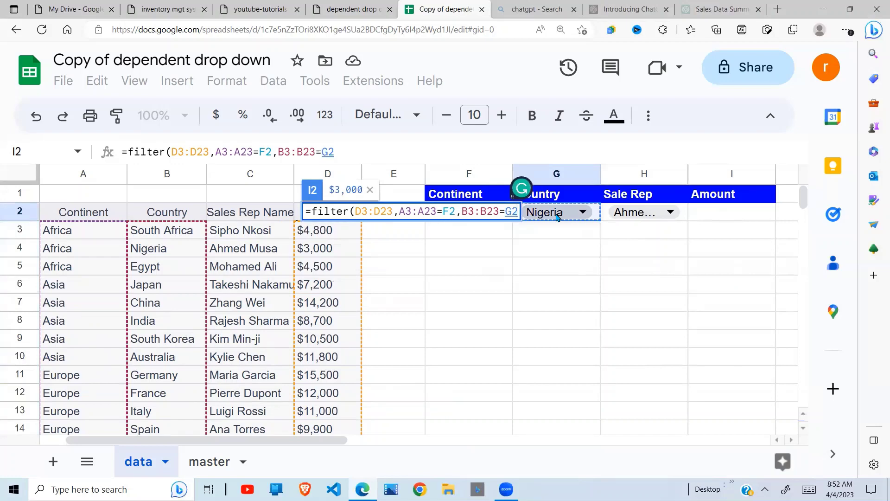
type(",")
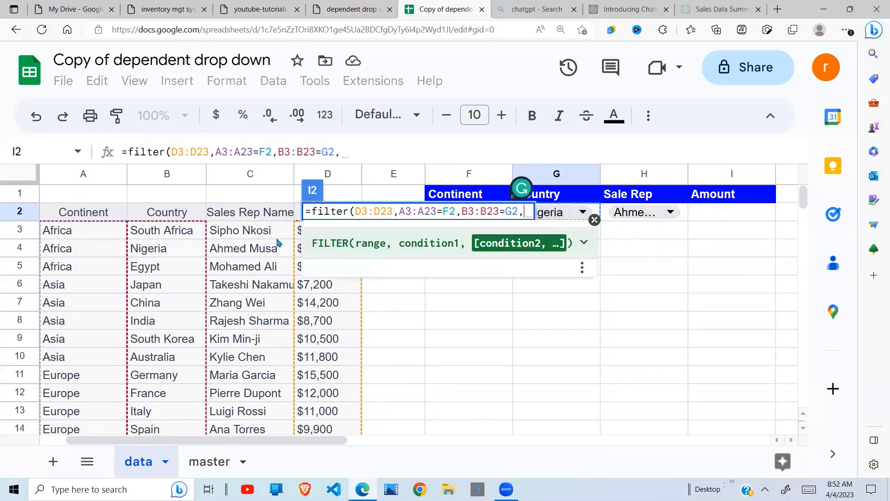
left_click_drag(277, 231, 262, 366)
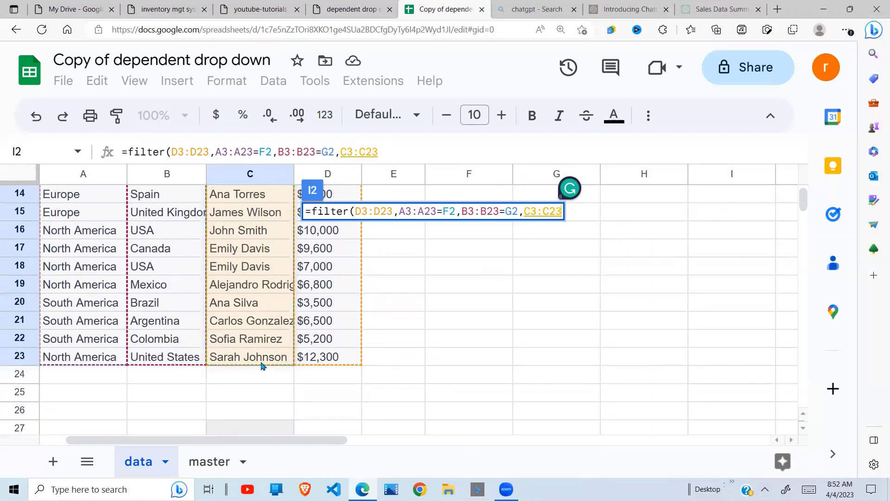
type("=")
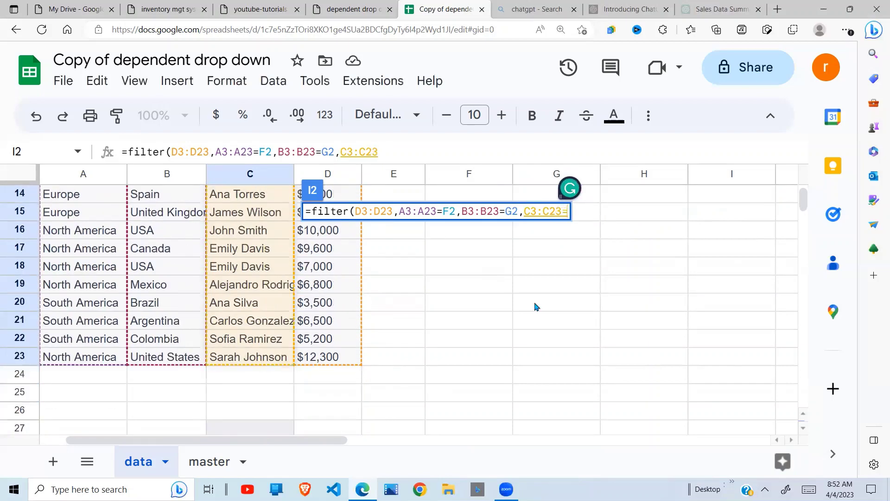
scroll(804, 204, "up", 5)
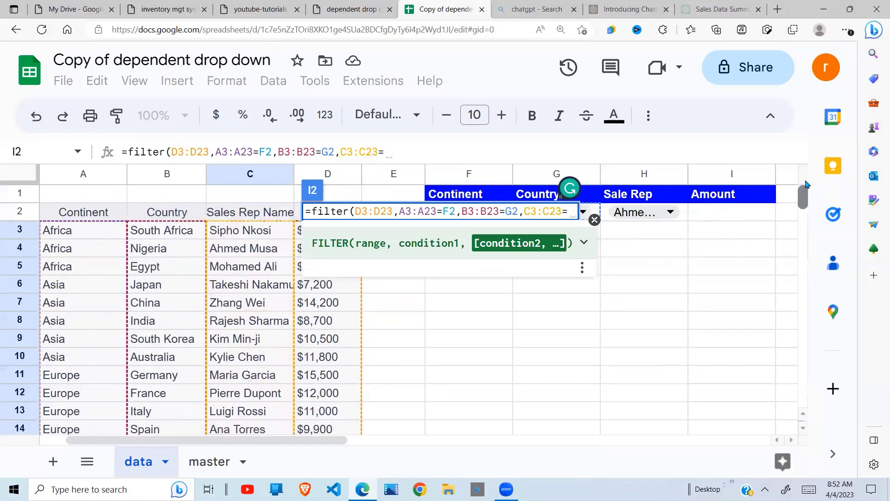
left_click(661, 217)
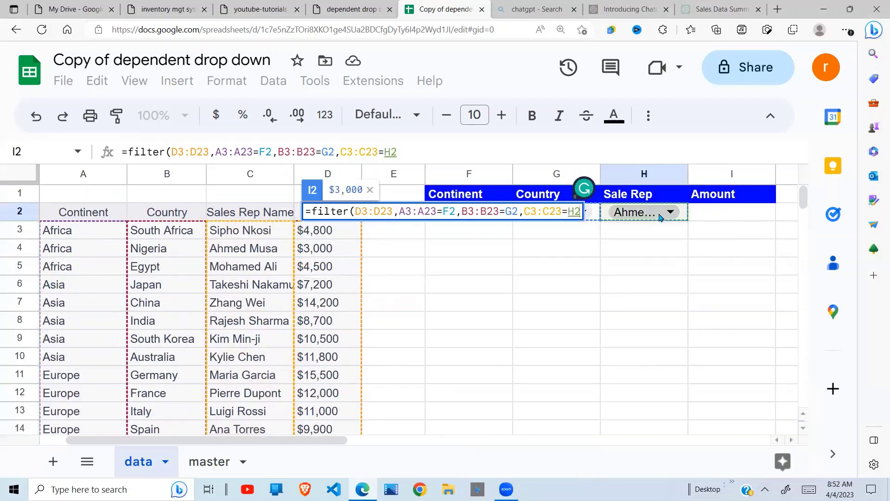
key("Return")
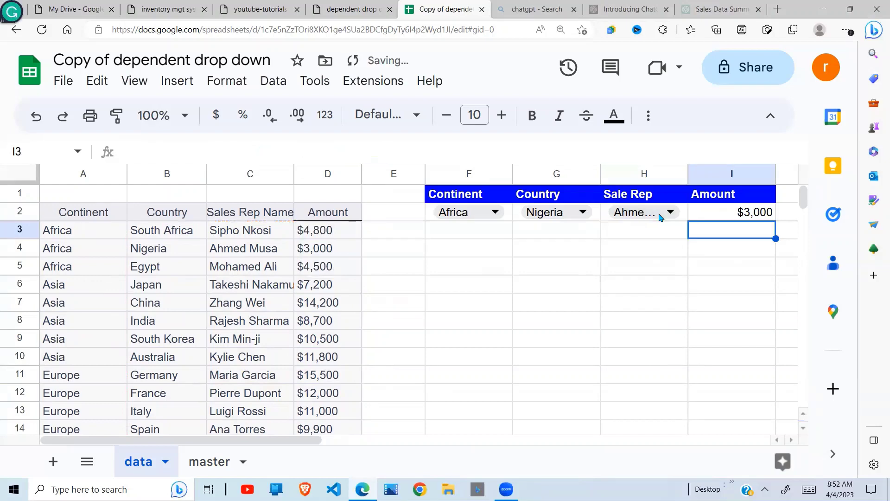
Review I2's finished FILTER formula and the Sale Rep choices without changing them.
left_click(743, 217)
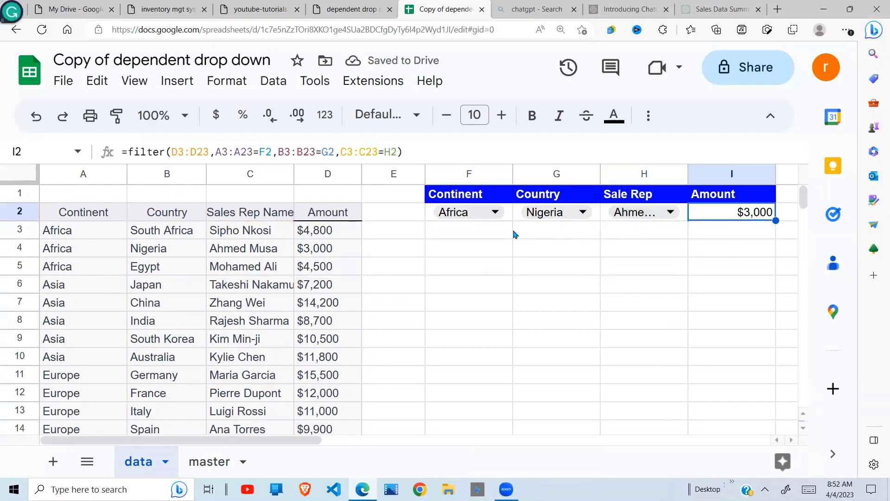
left_click(475, 229)
left_click(653, 229)
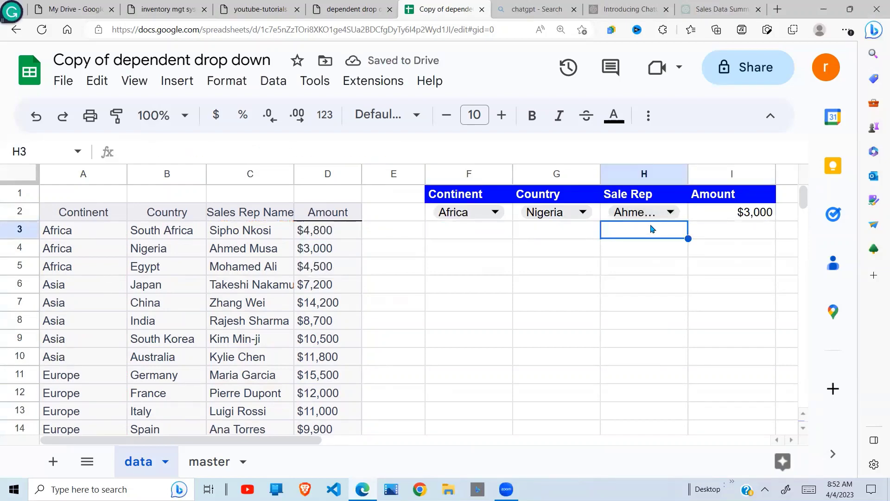
double_click(671, 211)
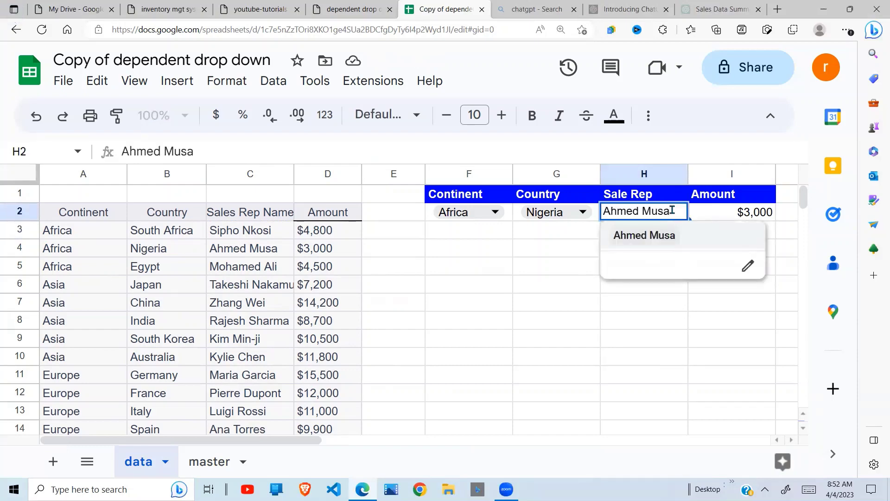
left_click(569, 228)
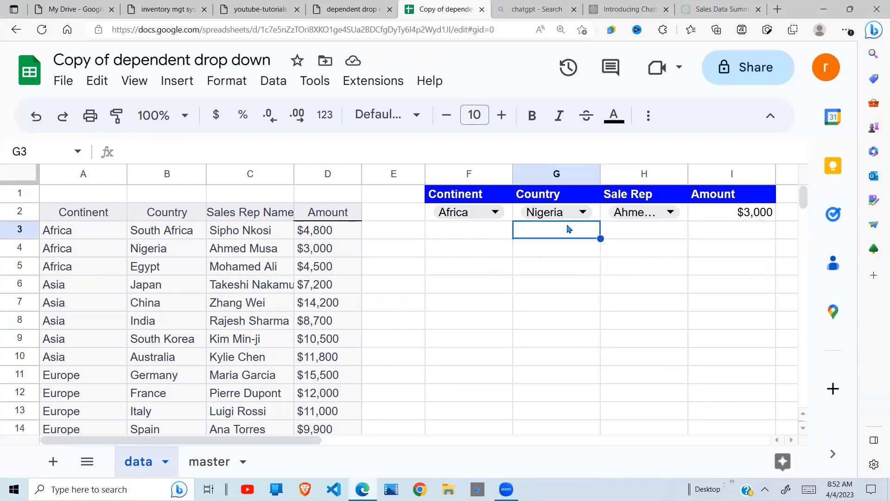
left_click(480, 227)
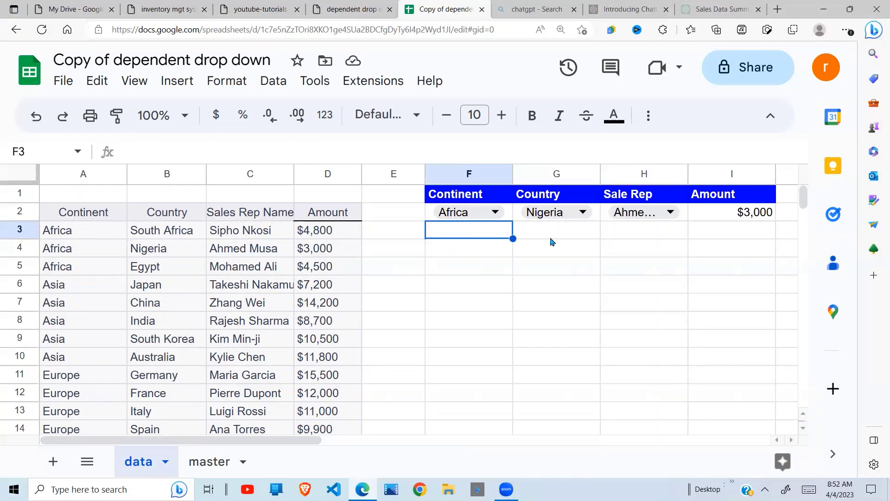
left_click(744, 221)
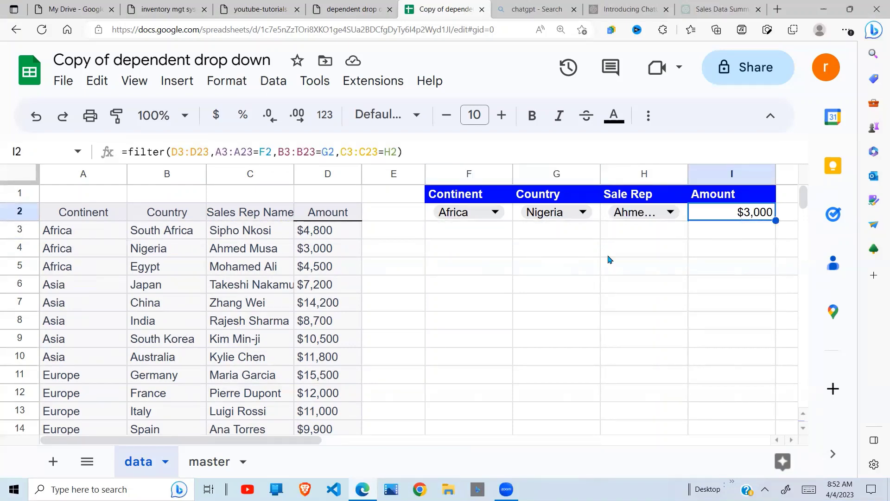
Trace the matching data row (Africa, Nigeria, rep, $3,000), then show G2's country options.
left_click(291, 254)
left_click(84, 256)
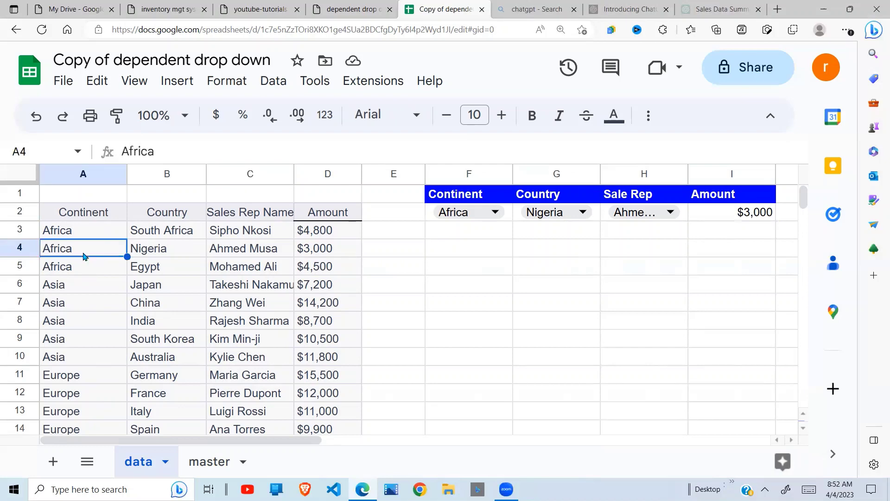
left_click(195, 258)
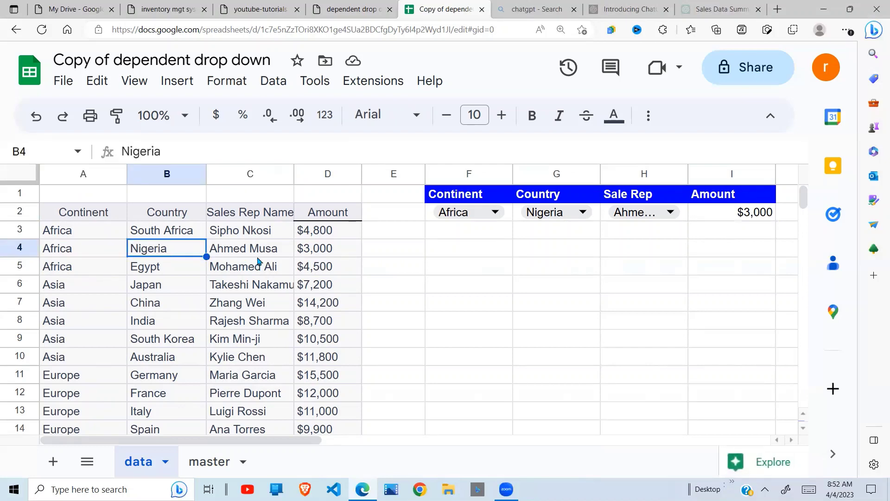
left_click(259, 261)
left_click(323, 256)
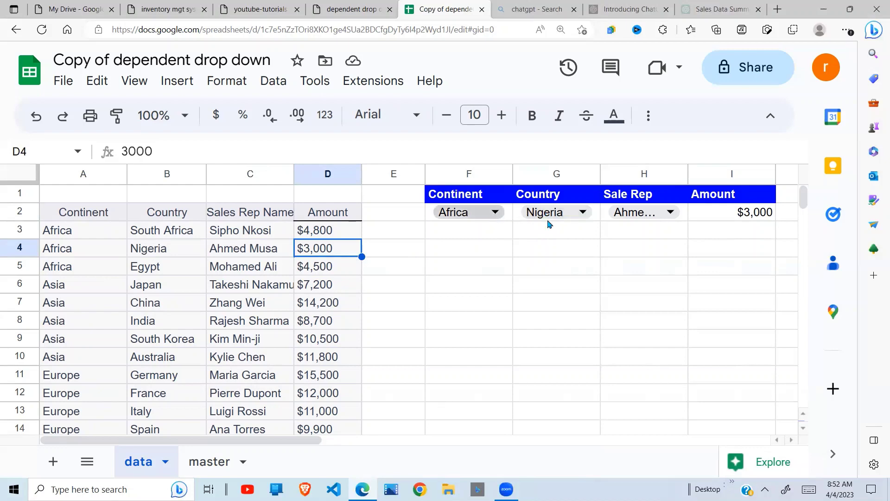
left_click(584, 213)
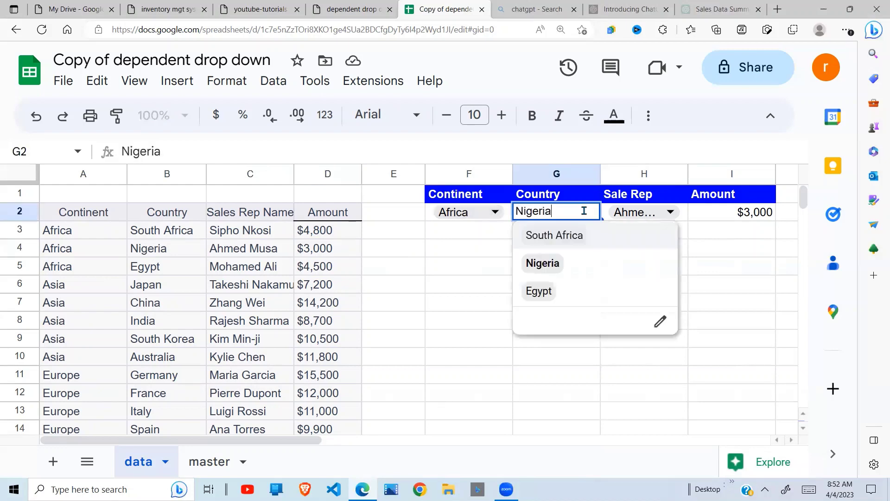
Switch Country to South Africa with its only rep, giving $4,800 matching row 3.
left_click(555, 238)
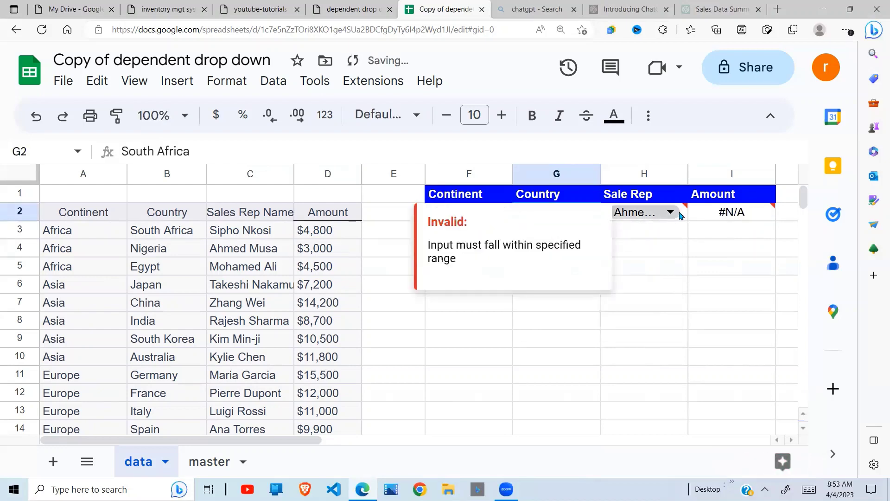
left_click(618, 330)
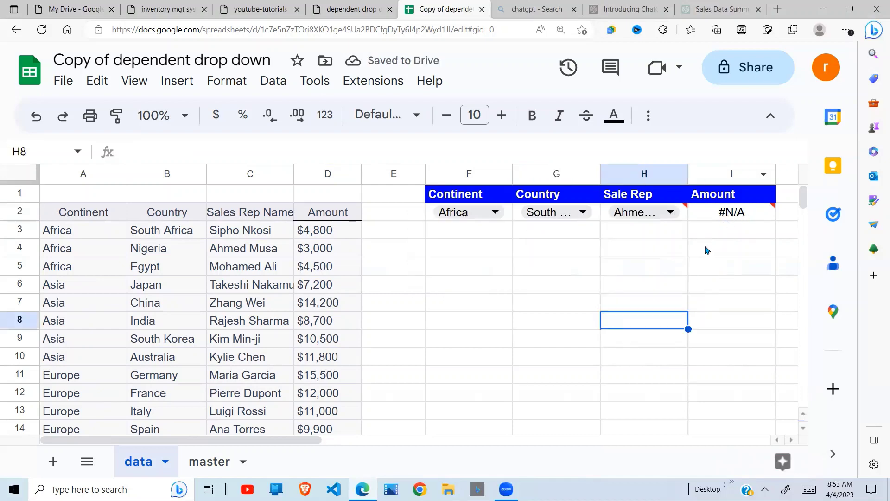
double_click(671, 212)
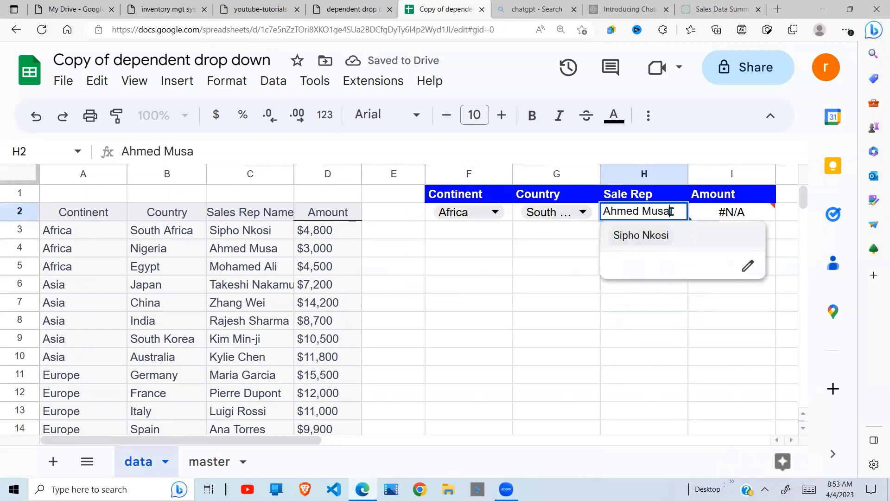
left_click(636, 243)
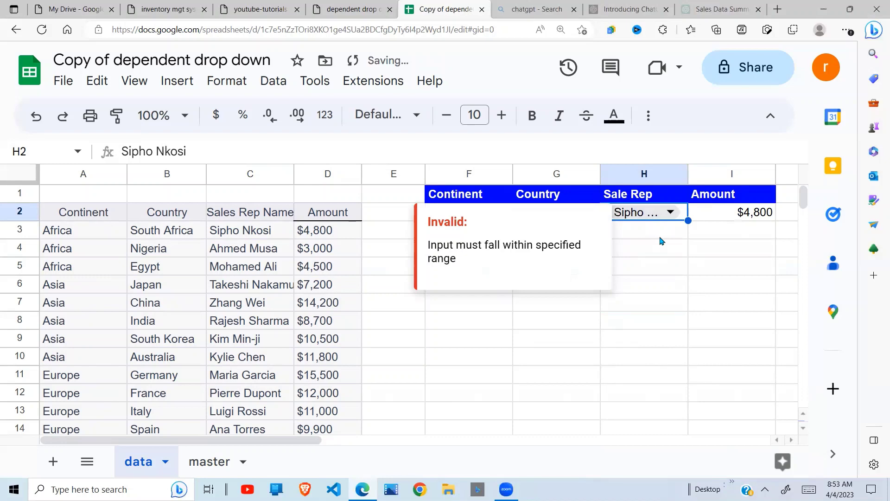
left_click(754, 216)
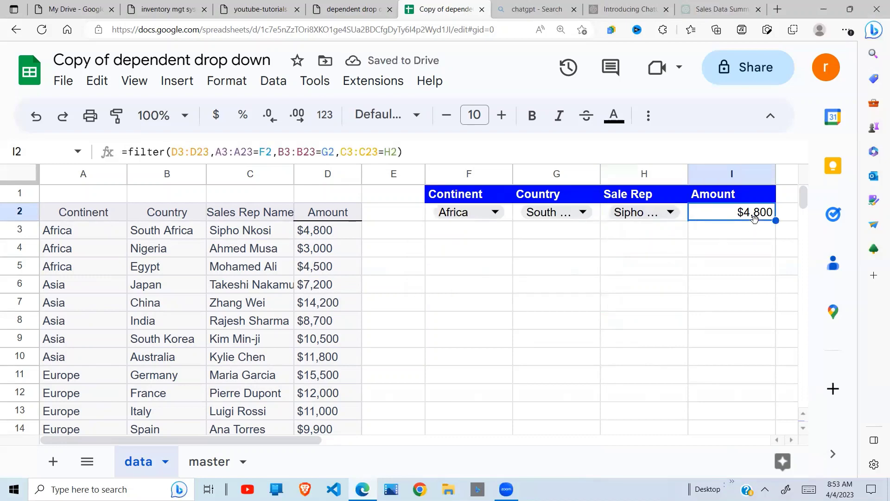
left_click(318, 230)
left_click_drag(158, 230, 351, 238)
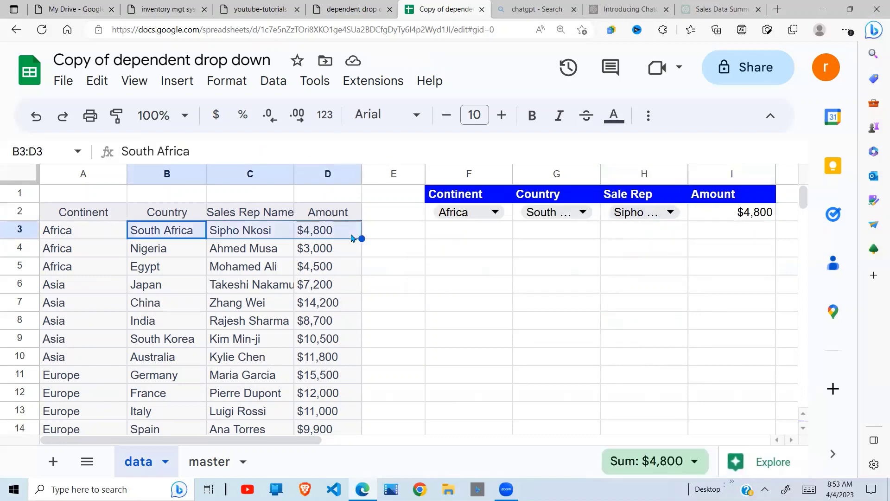
left_click(499, 219)
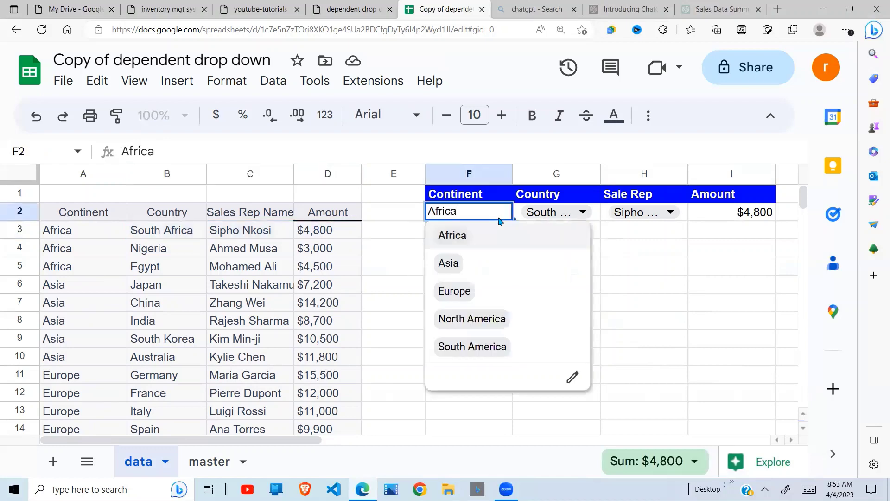
Select North America, USA and the first US sales rep so Amount shows $10,000.
left_click(466, 320)
mouse_move(642, 204)
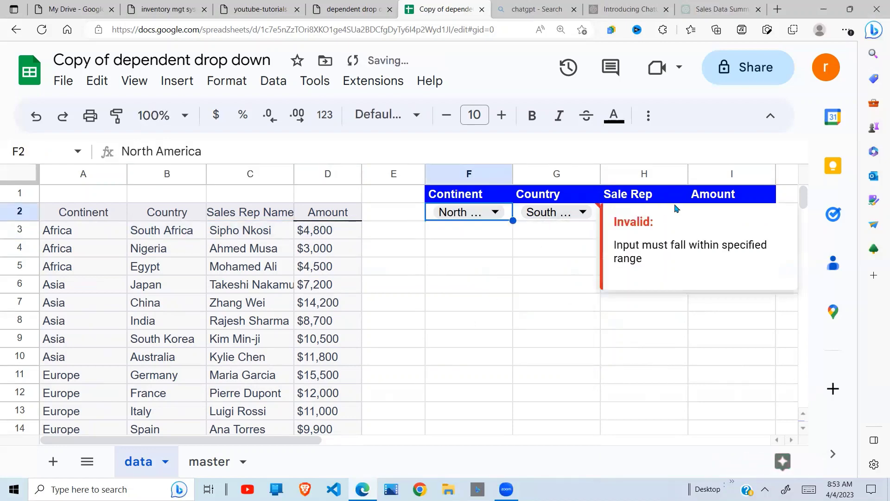
left_click(585, 212)
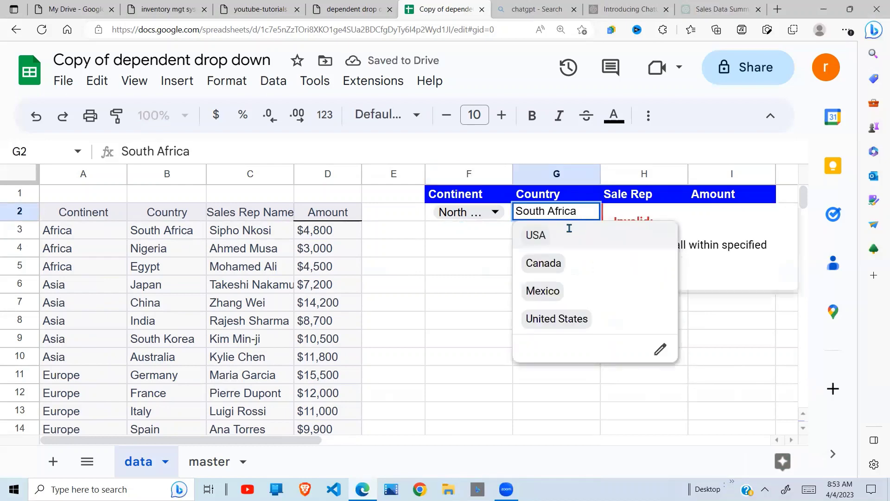
left_click(536, 235)
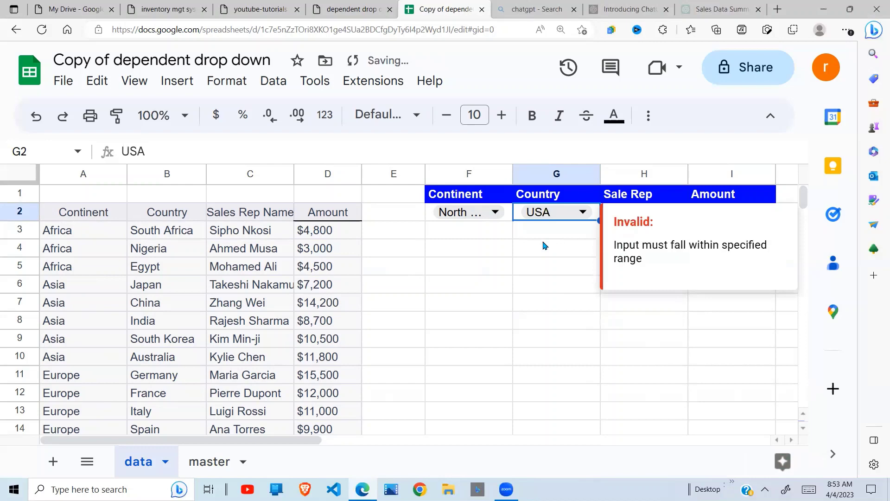
left_click(582, 238)
left_click(672, 211)
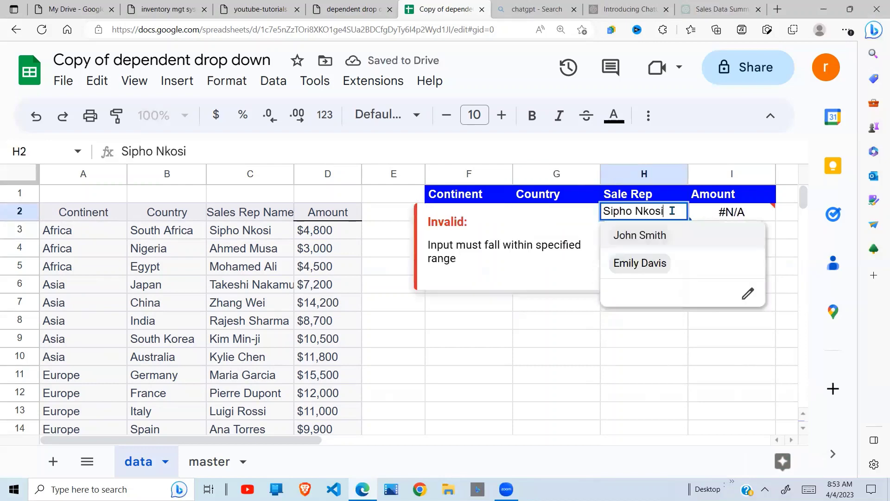
left_click(649, 237)
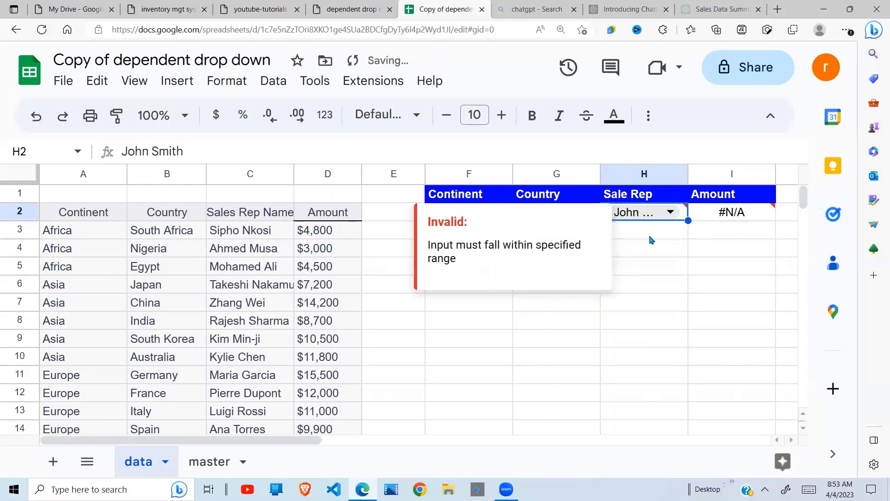
left_click(668, 245)
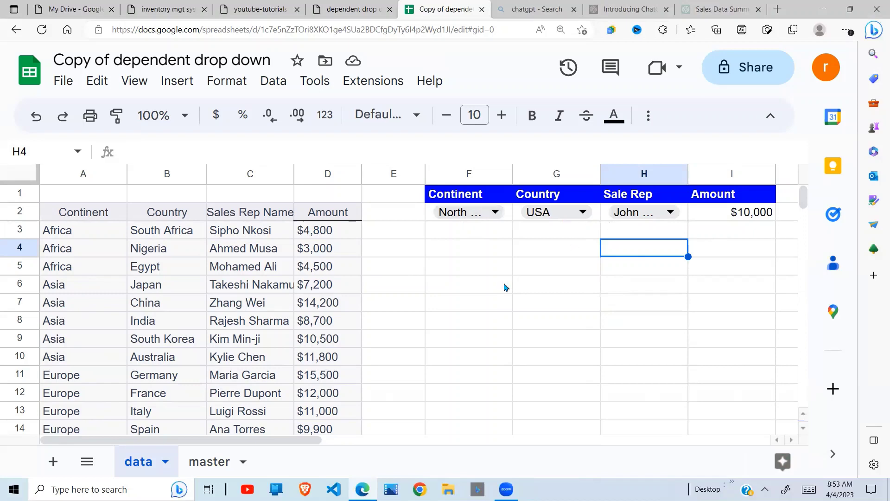
left_click(117, 377)
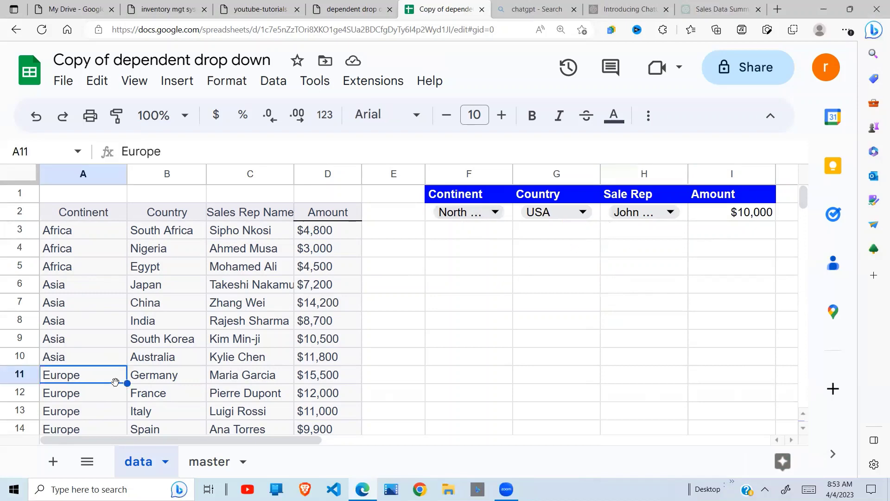
key("Down")
key("Down")
key("Down")
key("Down")
key("Down")
key("Down")
key("Down")
key("Down")
key("Down")
key("Down")
key("Down")
key("Down")
key("Down")
key("Down")
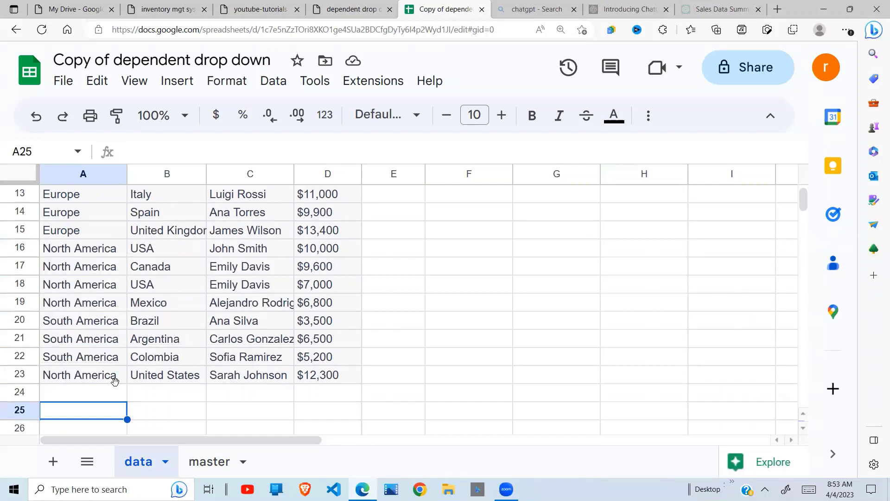
key("Up")
key("Up")
key("Up")
key("Up")
key("Up")
key("Up")
key("Up")
key("Up")
key("Up")
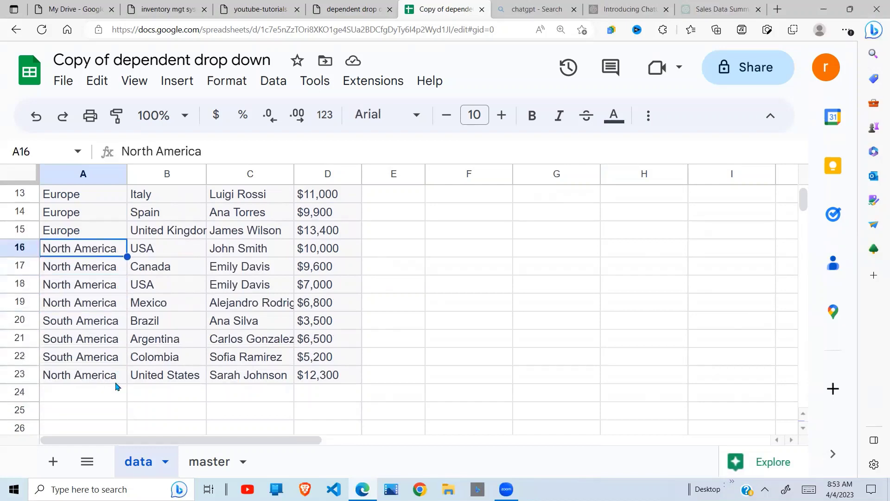
key("Right")
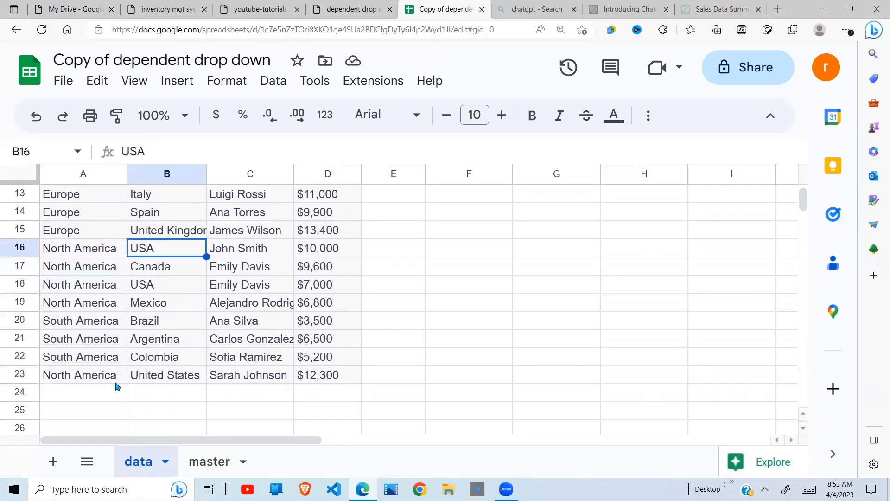
key("Right")
key("Right")
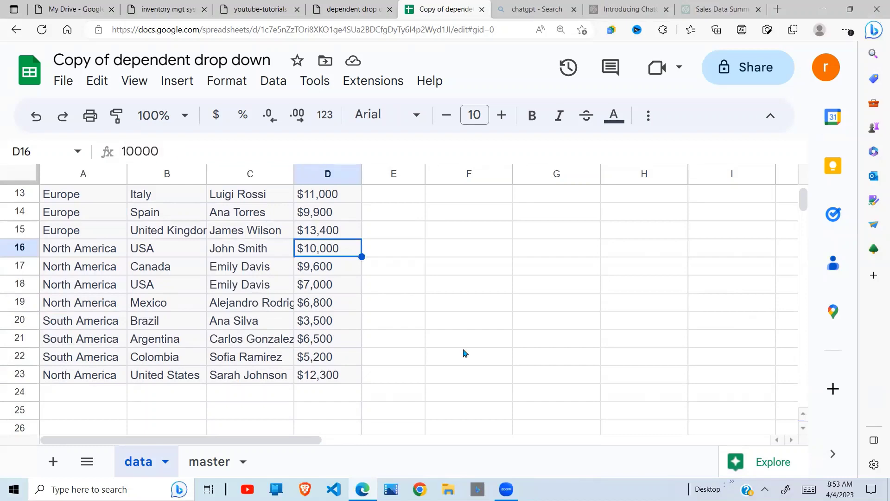
left_click(556, 339)
scroll(806, 185, "up", 5)
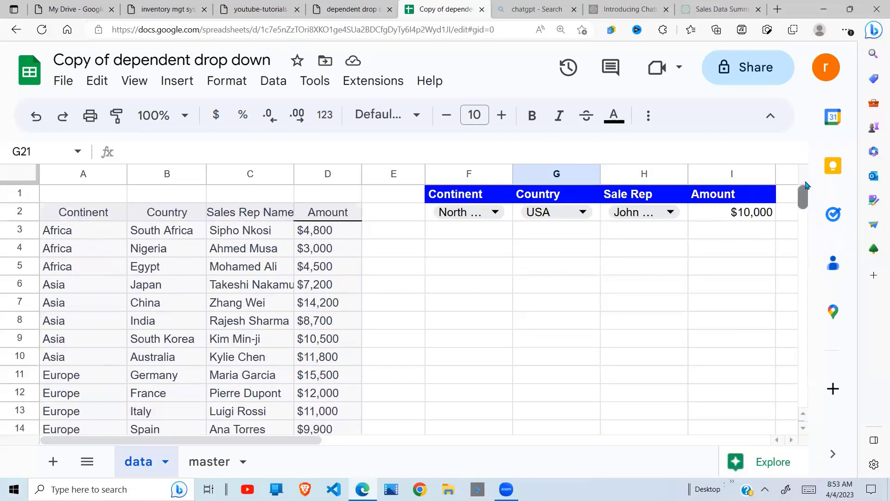
left_click(617, 246)
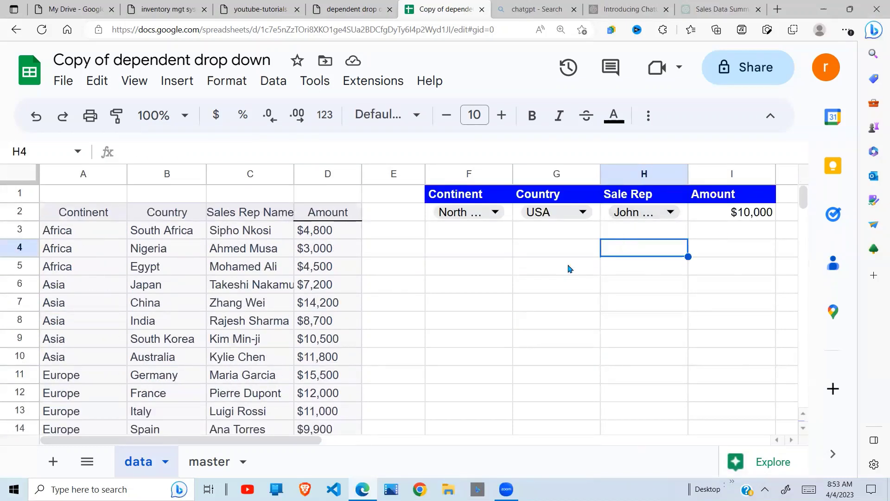
key("Left")
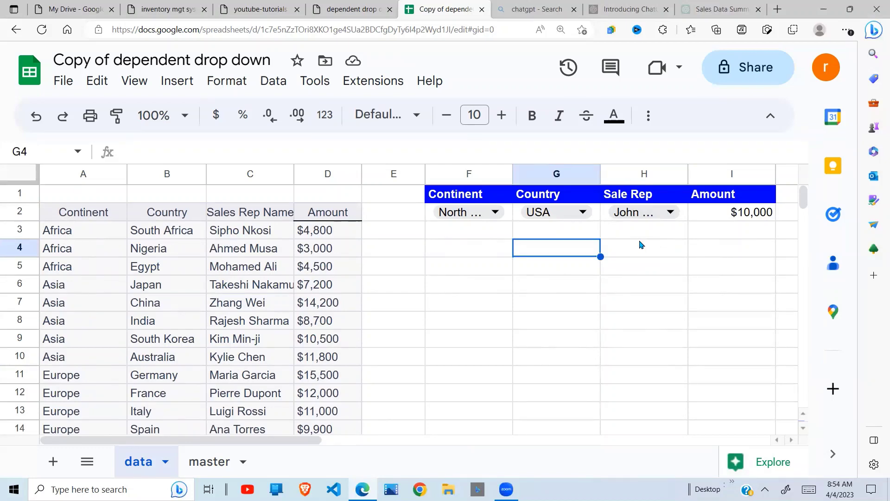